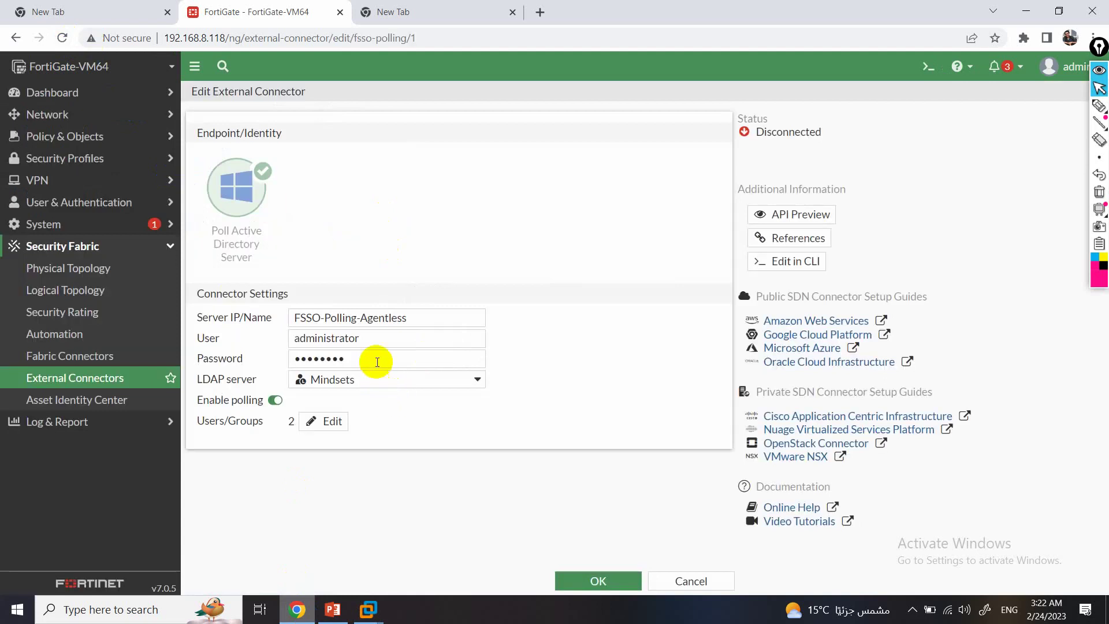
Re-enter the FSSO-Polling-Agentless connector's user name administrator and its password, then save.
{"action": "left_click_drag", "start_coordinate": [383, 340], "coordinate": [231, 348]}
{"action": "type", "text": "adm"}
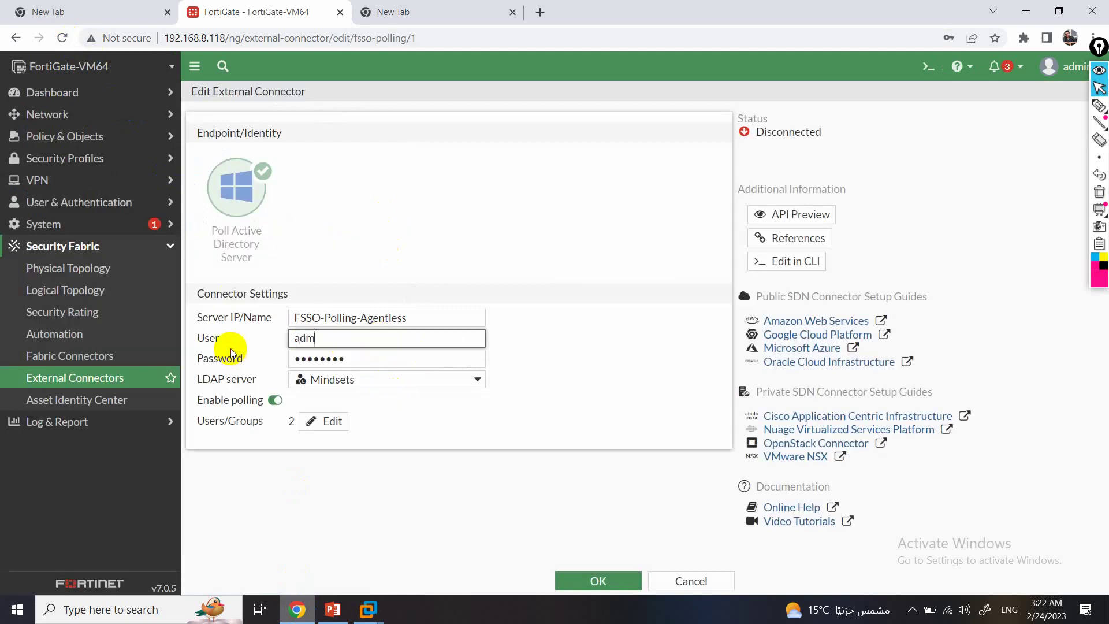
{"action": "type", "text": "inistrator"}
{"action": "key", "text": "Tab"}
{"action": "type", "text": "1234567"}
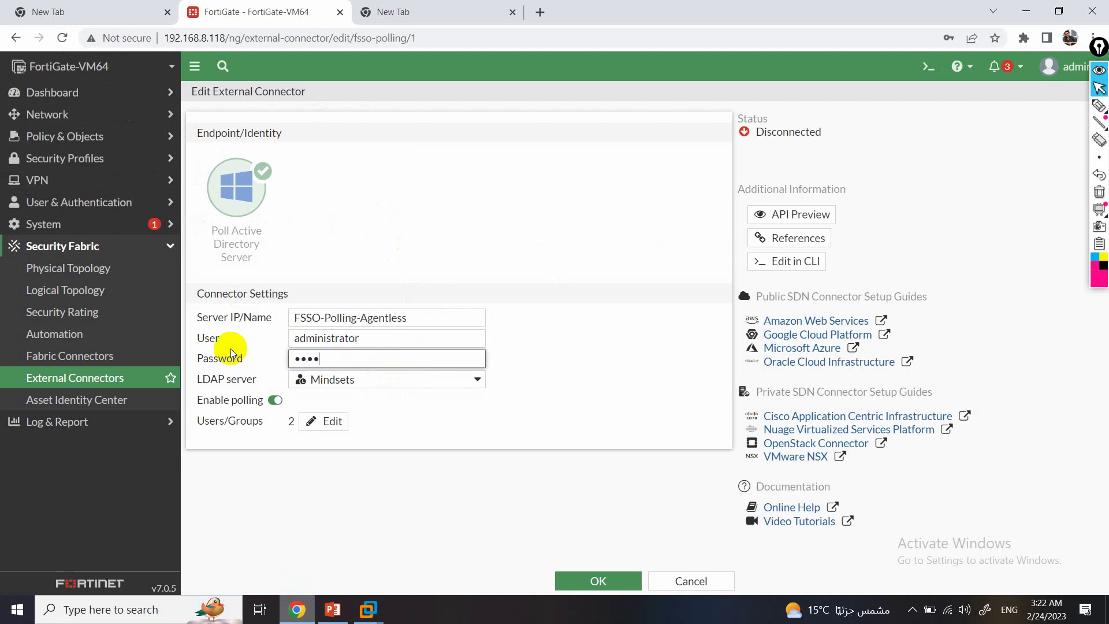
{"action": "type", "text": "89"}
{"action": "key", "text": "Return"}
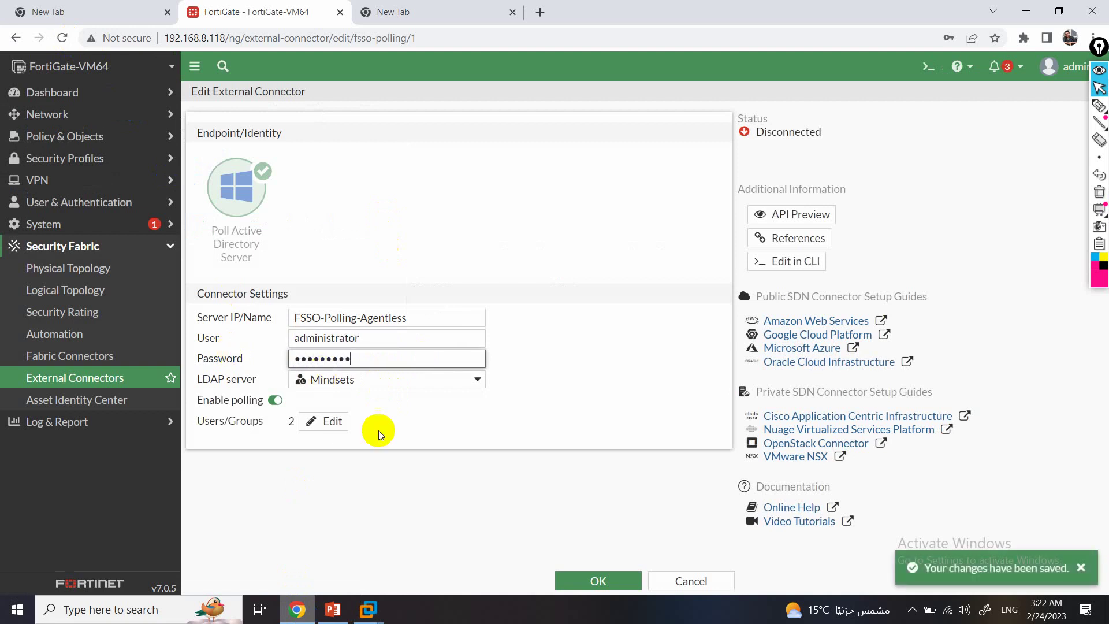
{"action": "left_click", "coordinate": [608, 572]}
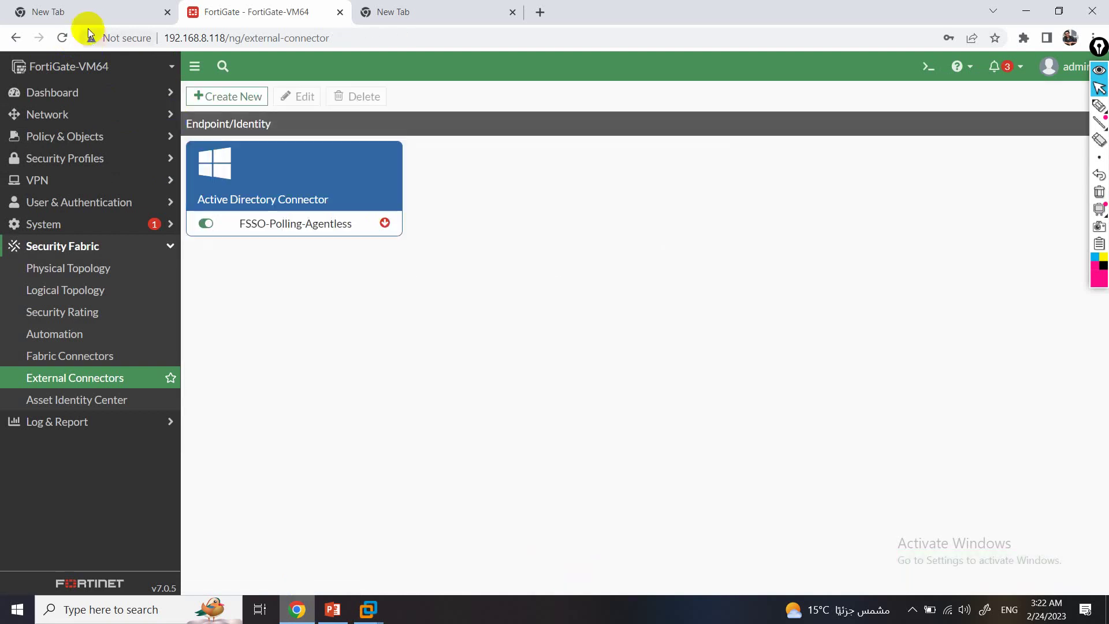
Refresh the connectors list, toggle FSSO-Polling-Agentless, refresh again, then bring the server VM forward.
{"action": "left_click", "coordinate": [70, 43]}
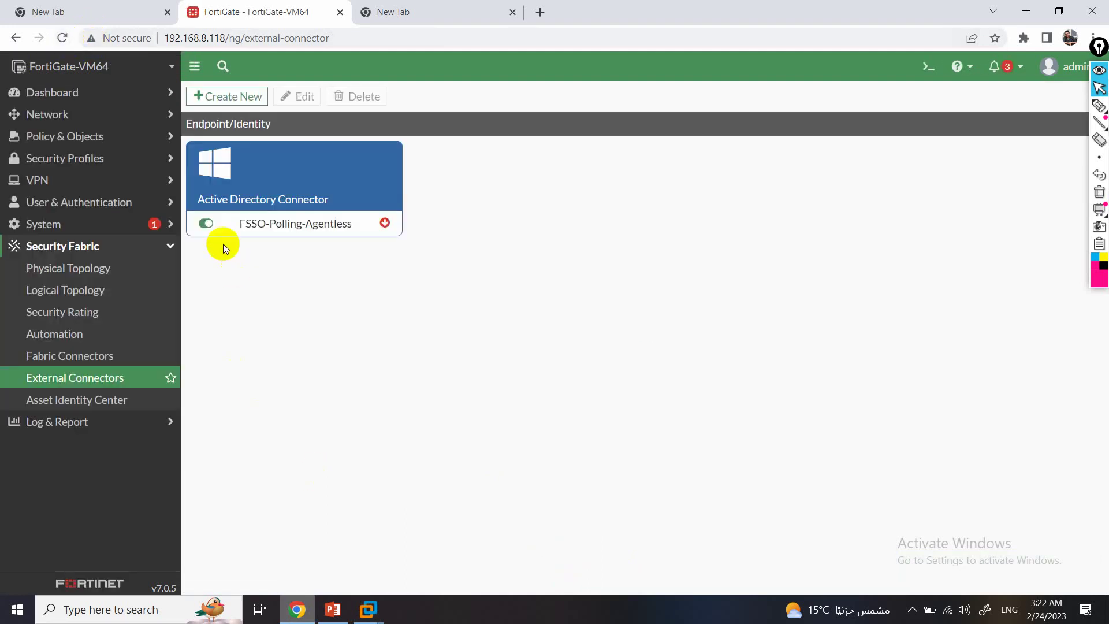
{"action": "left_click", "coordinate": [206, 230]}
{"action": "left_click", "coordinate": [207, 224]}
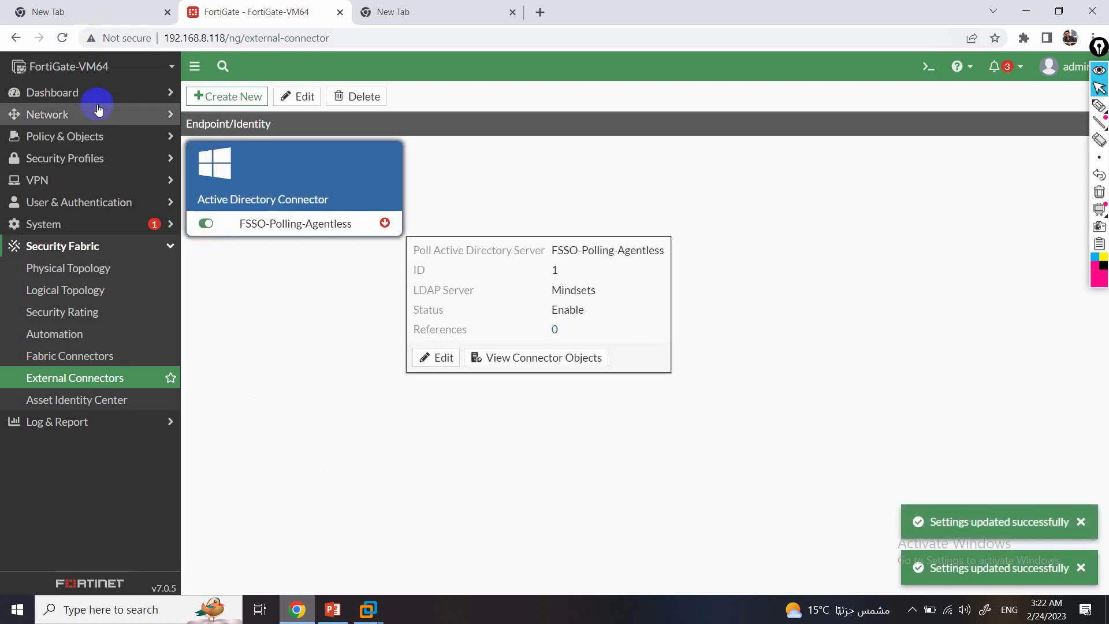
{"action": "left_click", "coordinate": [64, 39]}
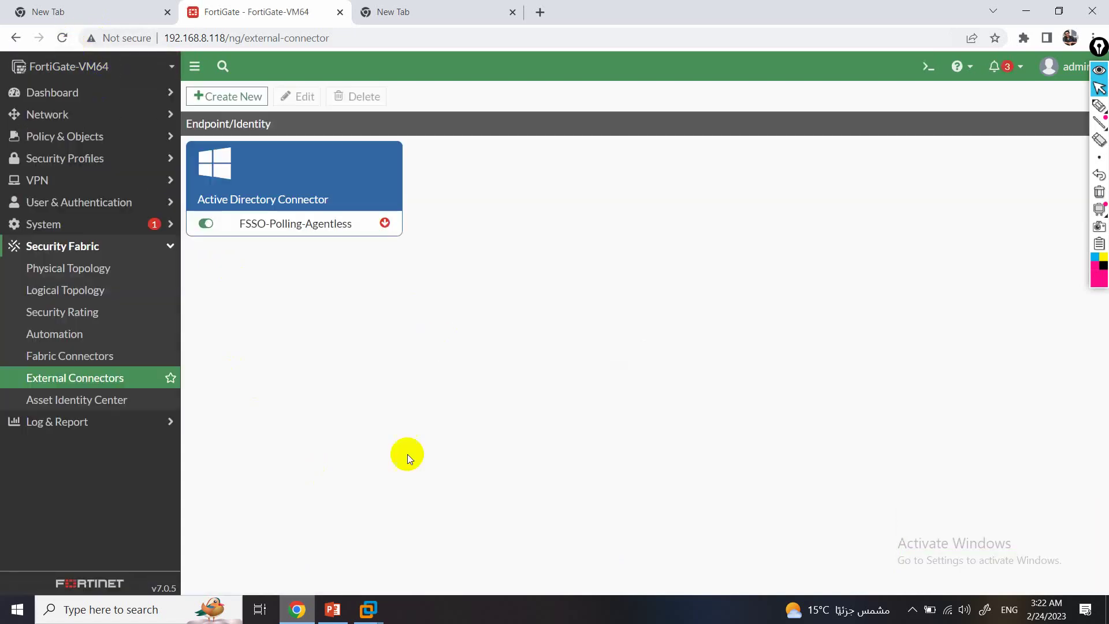
{"action": "mouse_move", "coordinate": [374, 611]}
{"action": "left_click", "coordinate": [311, 523]}
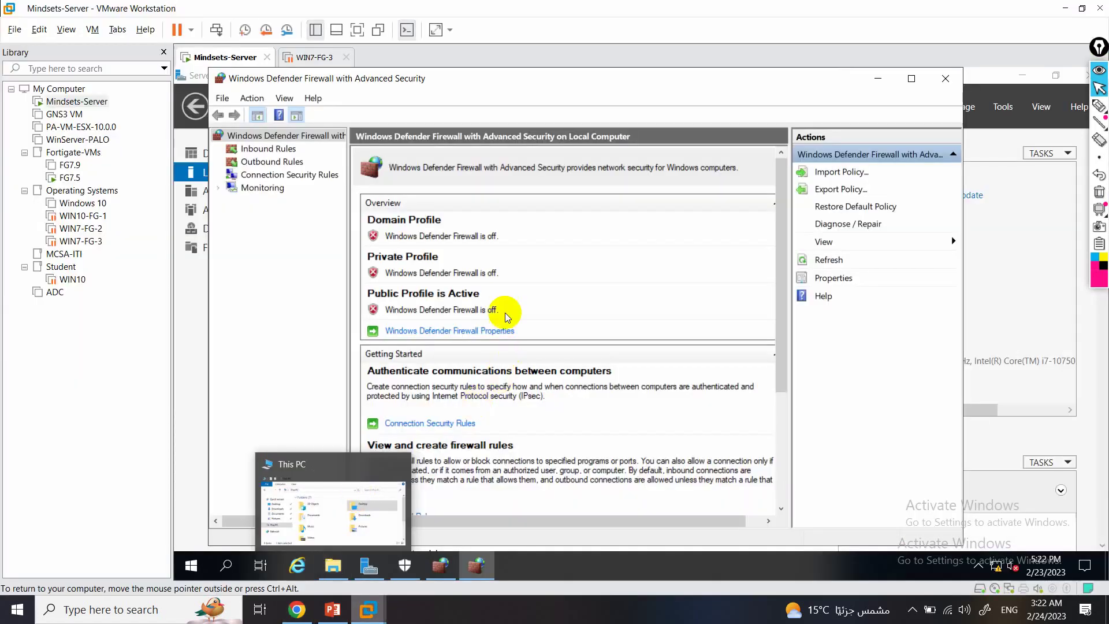
Close the server VM's Windows Defender Firewall and Windows Security windows.
{"action": "left_click", "coordinate": [945, 79]}
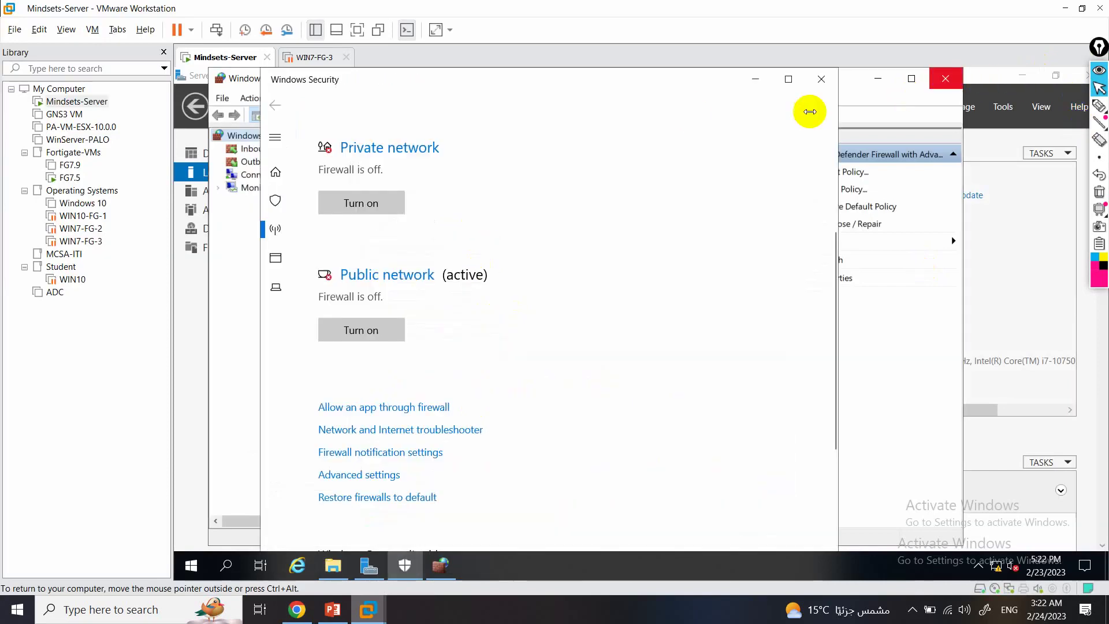
{"action": "left_click", "coordinate": [821, 81]}
{"action": "left_click", "coordinate": [934, 80]}
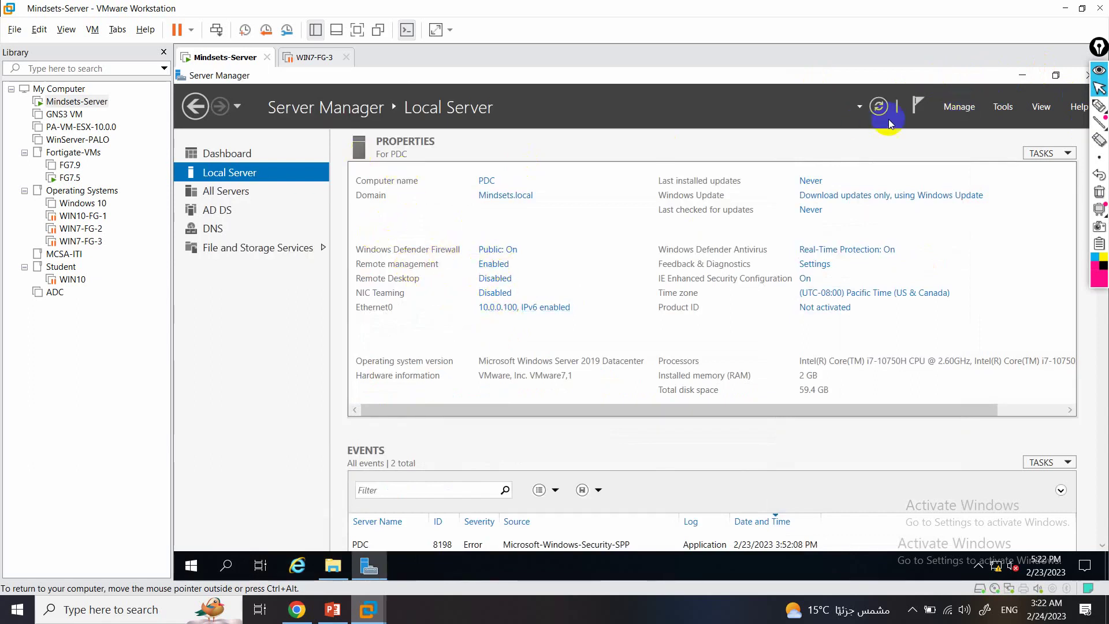
Minimize Server Manager, then return to FortiGate and reload the External Connectors page.
{"action": "left_click", "coordinate": [1022, 72]}
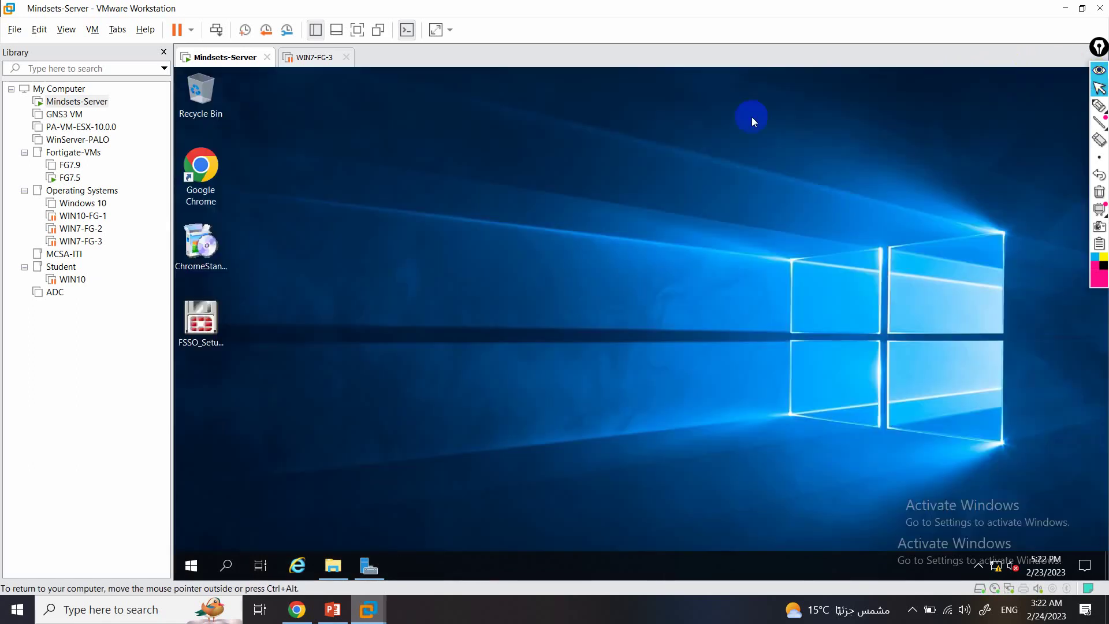
{"action": "right_click", "coordinate": [304, 286]}
{"action": "left_click", "coordinate": [357, 326]}
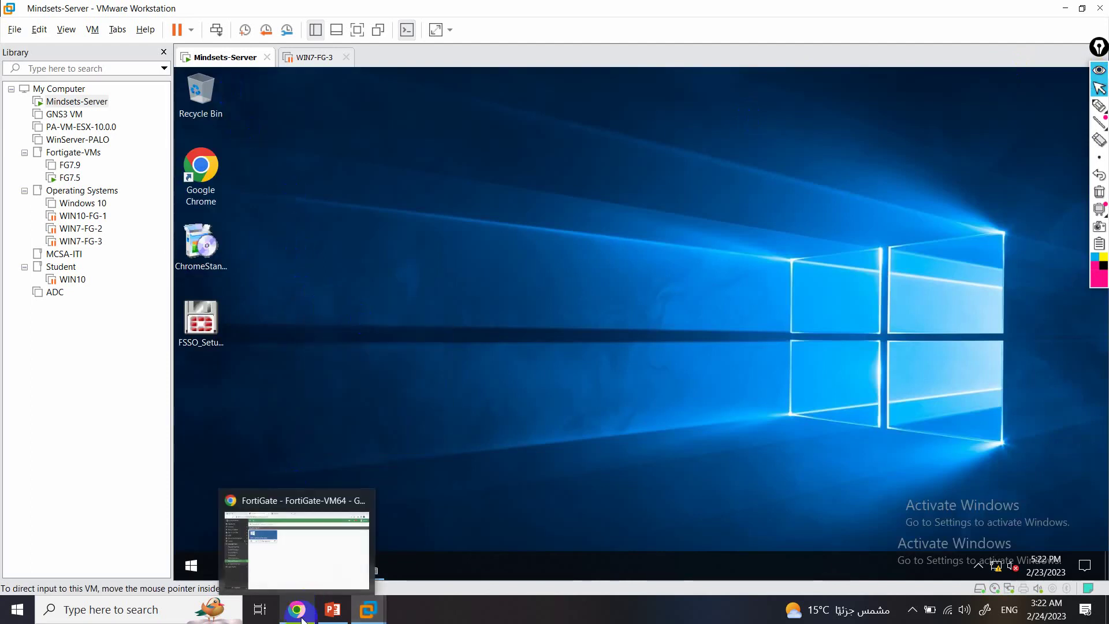
{"action": "left_click", "coordinate": [297, 609]}
{"action": "left_click", "coordinate": [64, 38]}
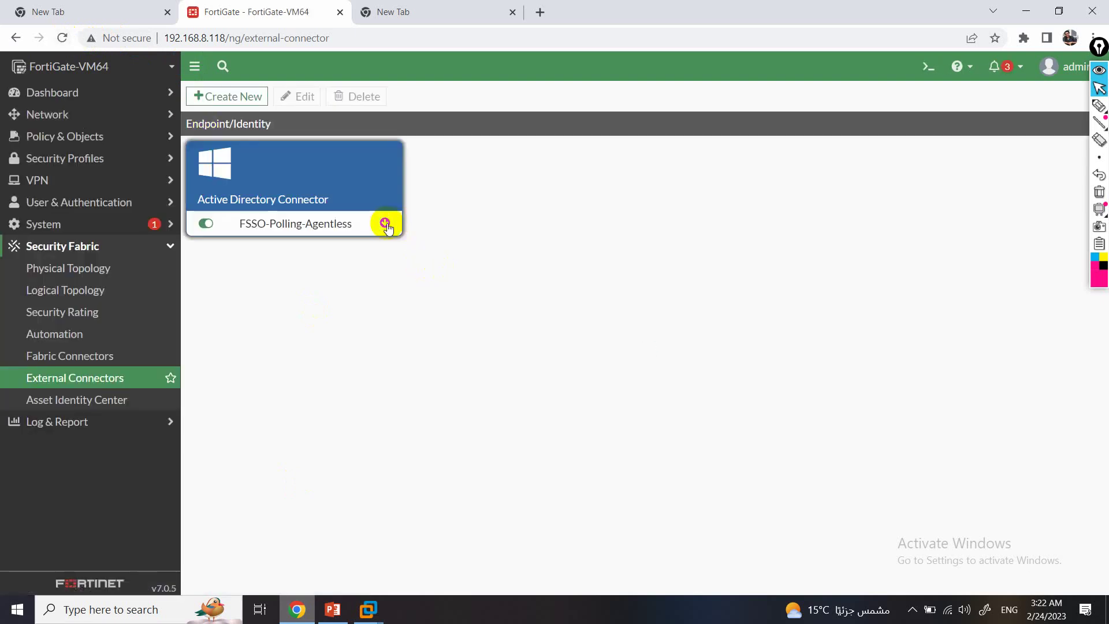
Ping 10.0.0.100 from the FortiGate CLI Console with execute ping.
{"action": "left_click", "coordinate": [924, 68]}
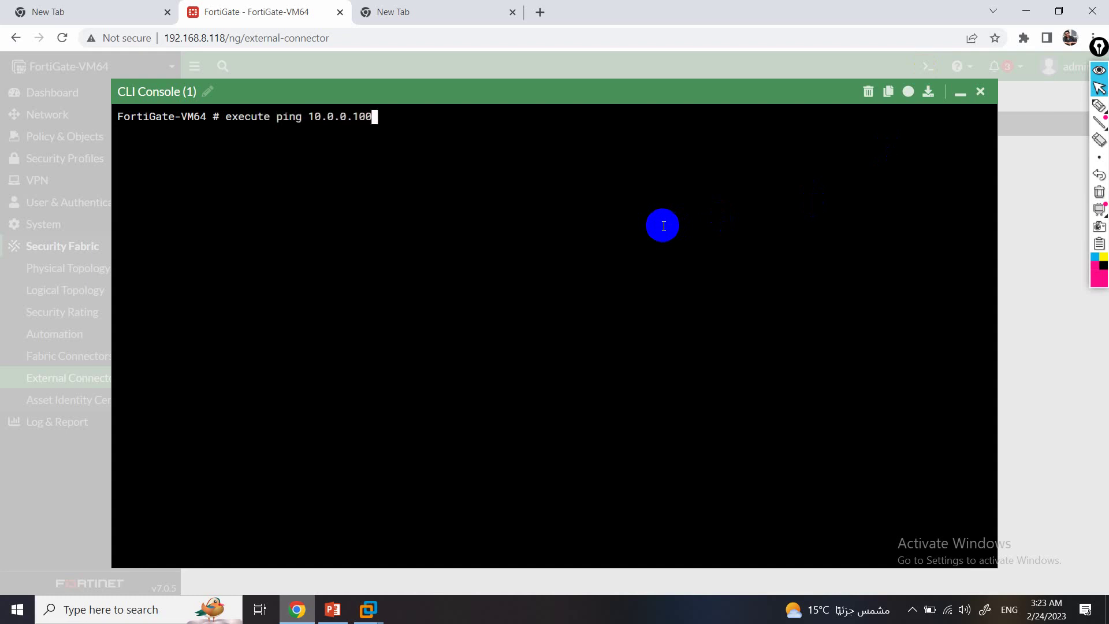
{"action": "key", "text": "Return"}
{"action": "left_click", "coordinate": [980, 91]}
Delete the FSSO-Polling-Agentless connector card and confirm.
{"action": "right_click", "coordinate": [343, 175]}
{"action": "left_click", "coordinate": [335, 209]}
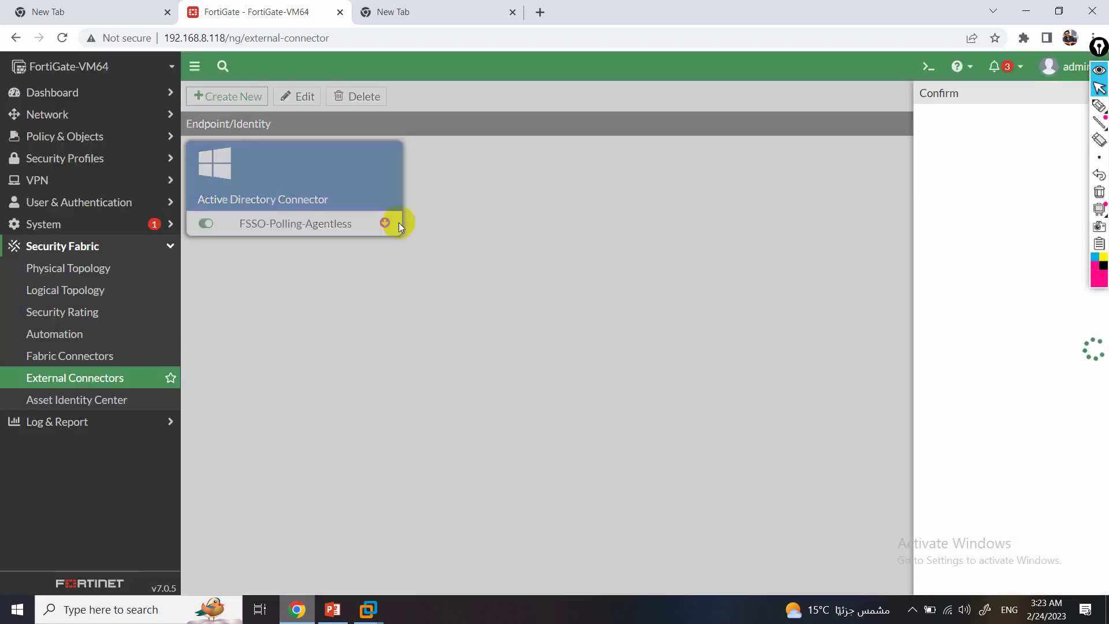
{"action": "left_click", "coordinate": [886, 584]}
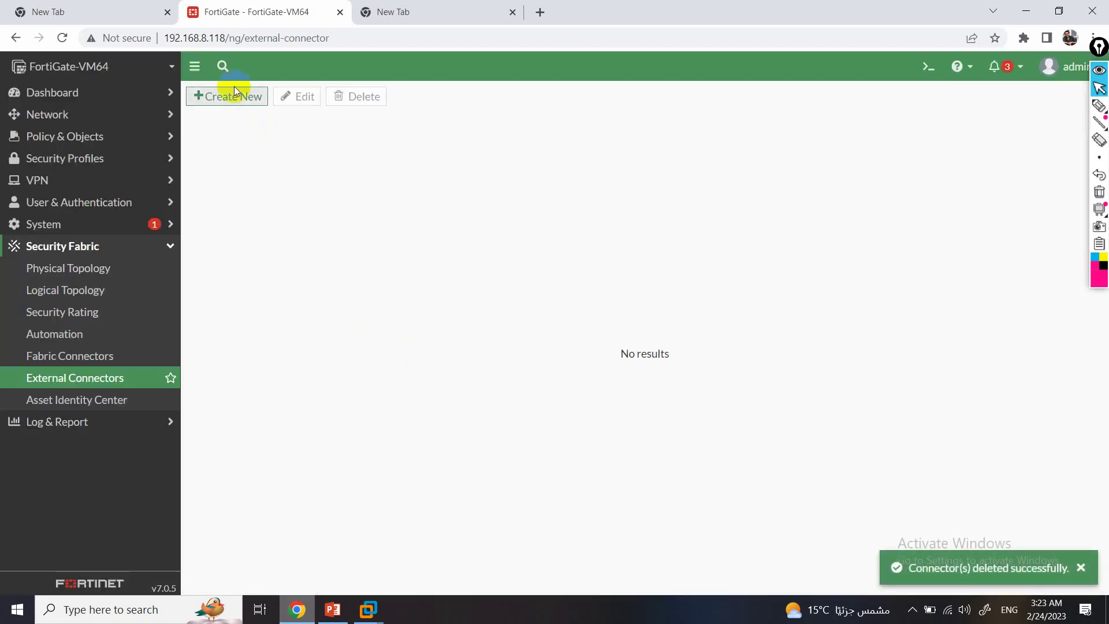
Start a new Poll Active Directory Server connector and enter FSSO-Agentless.
{"action": "left_click", "coordinate": [230, 94]}
{"action": "scroll", "coordinate": [404, 395], "scroll_direction": "down", "scroll_amount": 6}
{"action": "left_click", "coordinate": [397, 341]}
{"action": "left_click", "coordinate": [358, 316]}
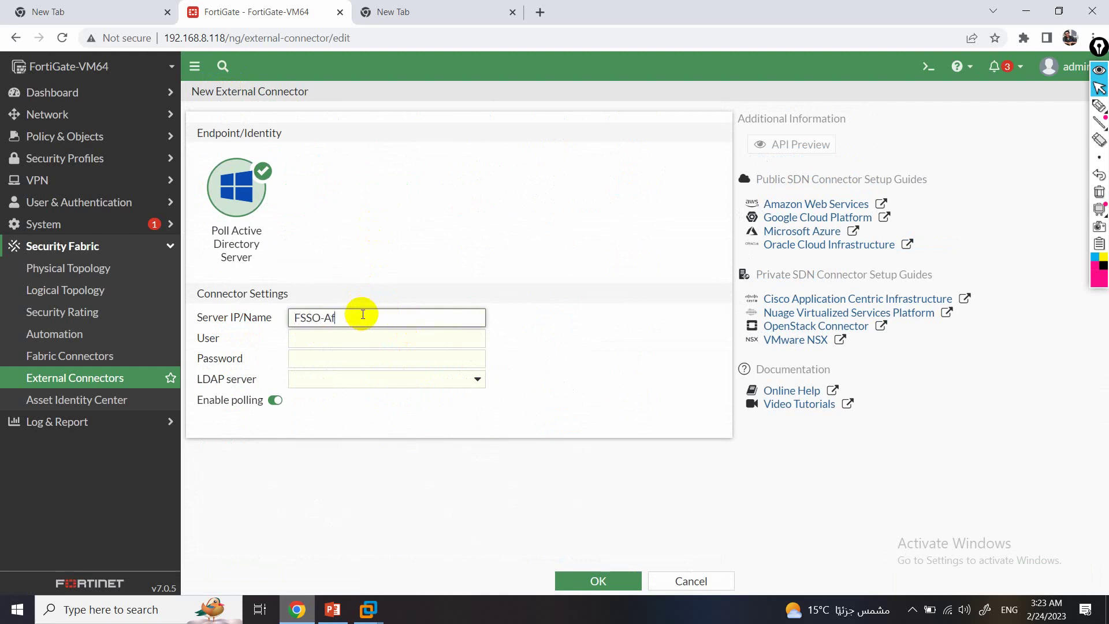
{"action": "type", "text": "FSSO-Agentless"}
Enter administrator as the connector's user name, followed by its password.
{"action": "left_click", "coordinate": [408, 332]}
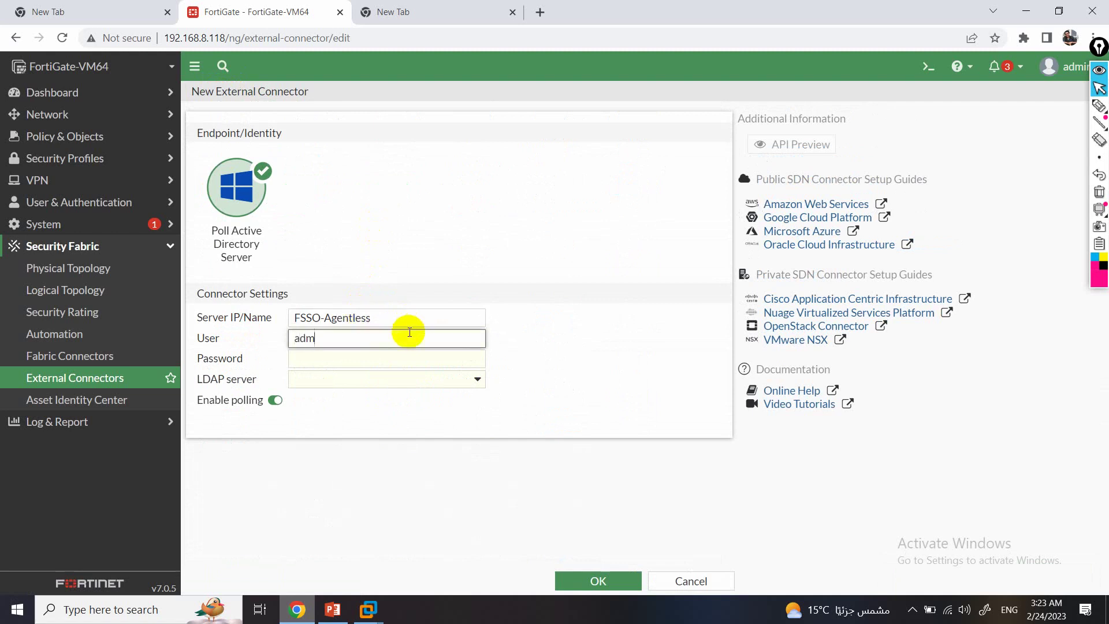
{"action": "type", "text": "administrator"}
{"action": "key", "text": "Tab"}
{"action": "type", "text": "123"}
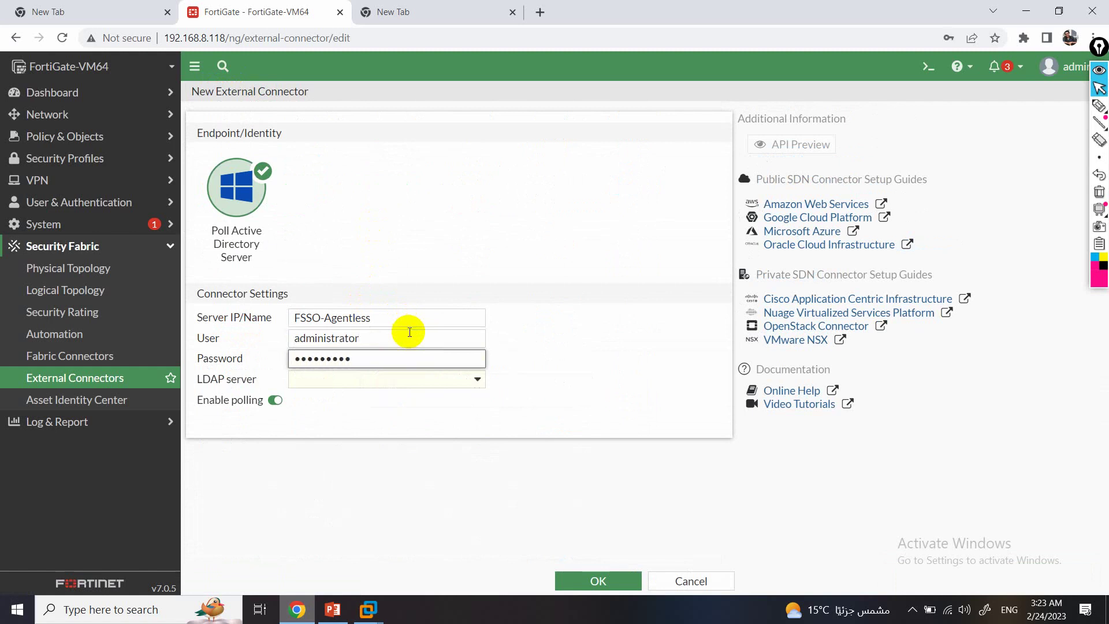
{"action": "left_click_drag", "start_coordinate": [415, 359], "coordinate": [263, 381]}
Choose LDAP server Mindsets, add two users, and save the FSSO-Agentless connector.
{"action": "left_click", "coordinate": [297, 391]}
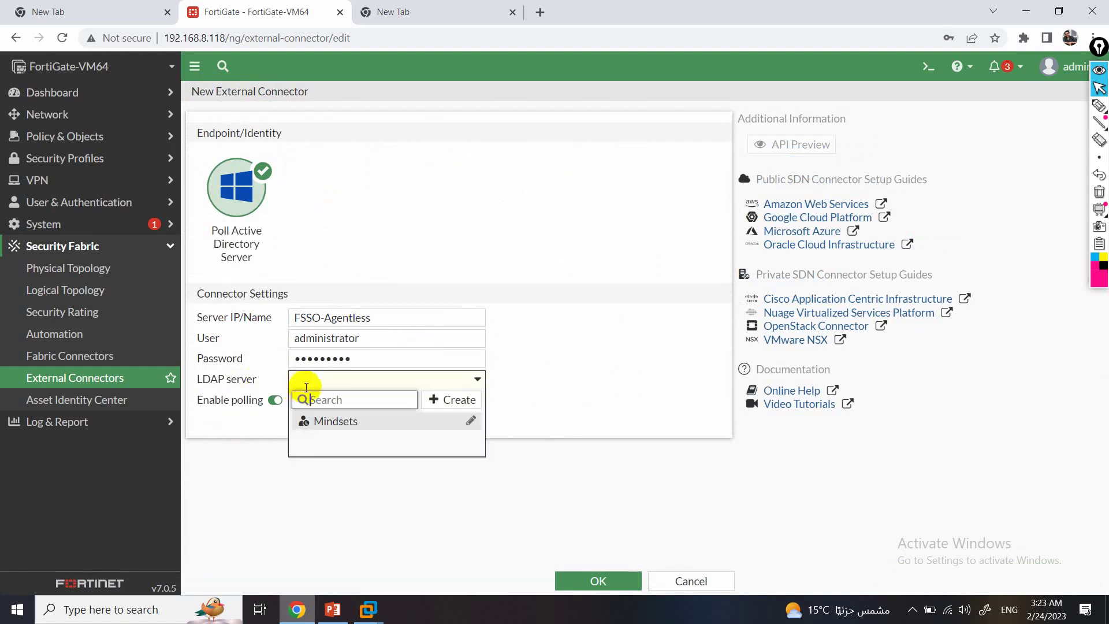
{"action": "left_click", "coordinate": [334, 421]}
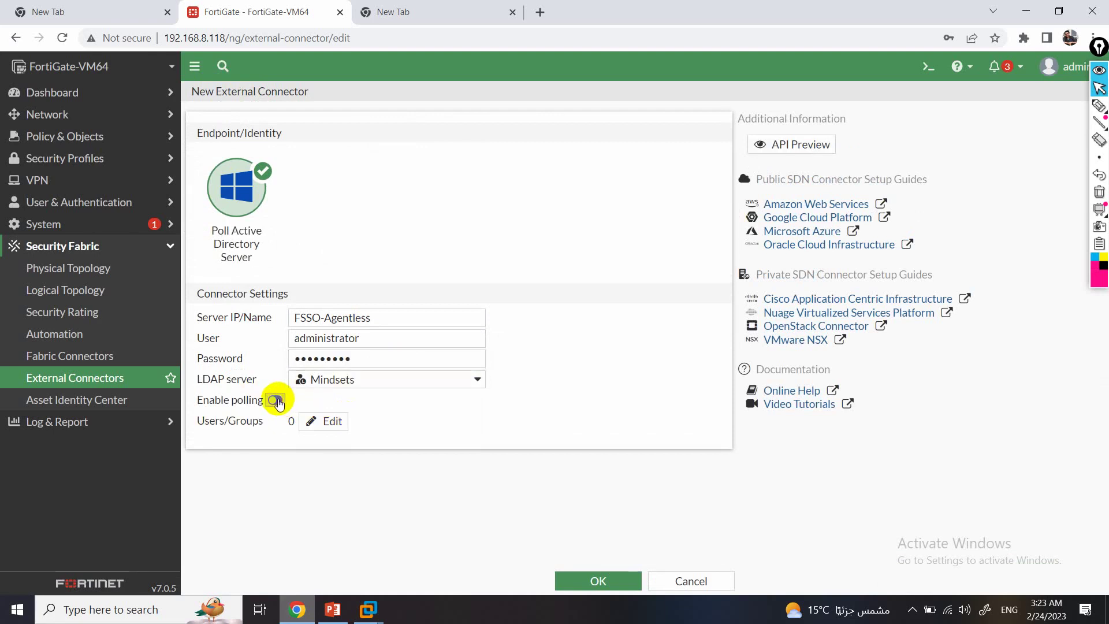
{"action": "left_click", "coordinate": [321, 421]}
{"action": "left_click", "coordinate": [684, 336]}
{"action": "right_click", "coordinate": [703, 220]}
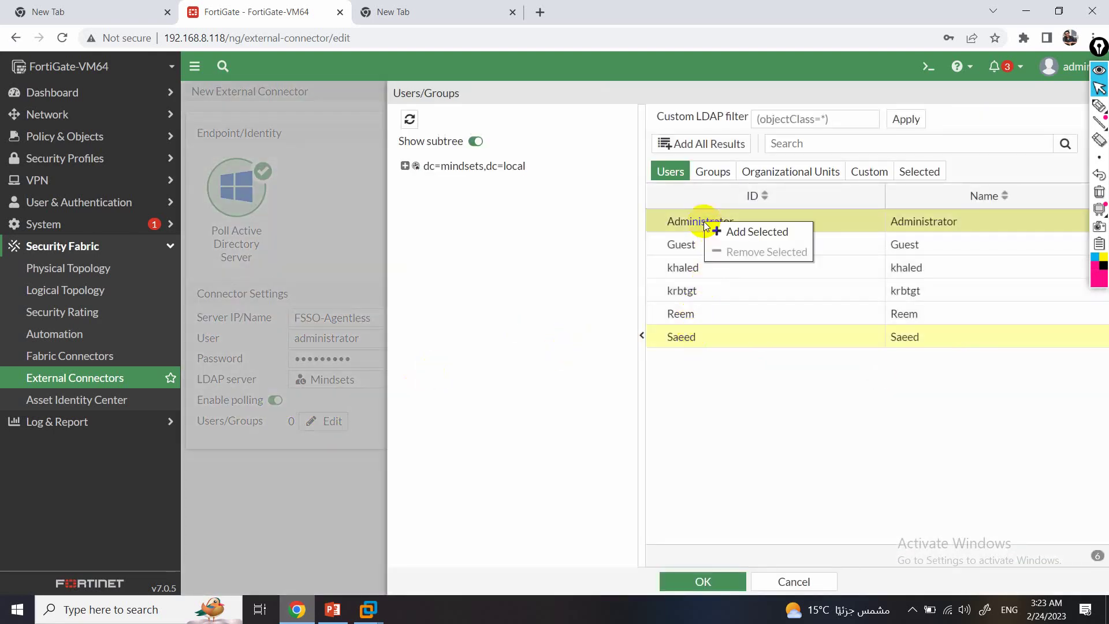
{"action": "left_click", "coordinate": [745, 232]}
{"action": "left_click", "coordinate": [716, 581]}
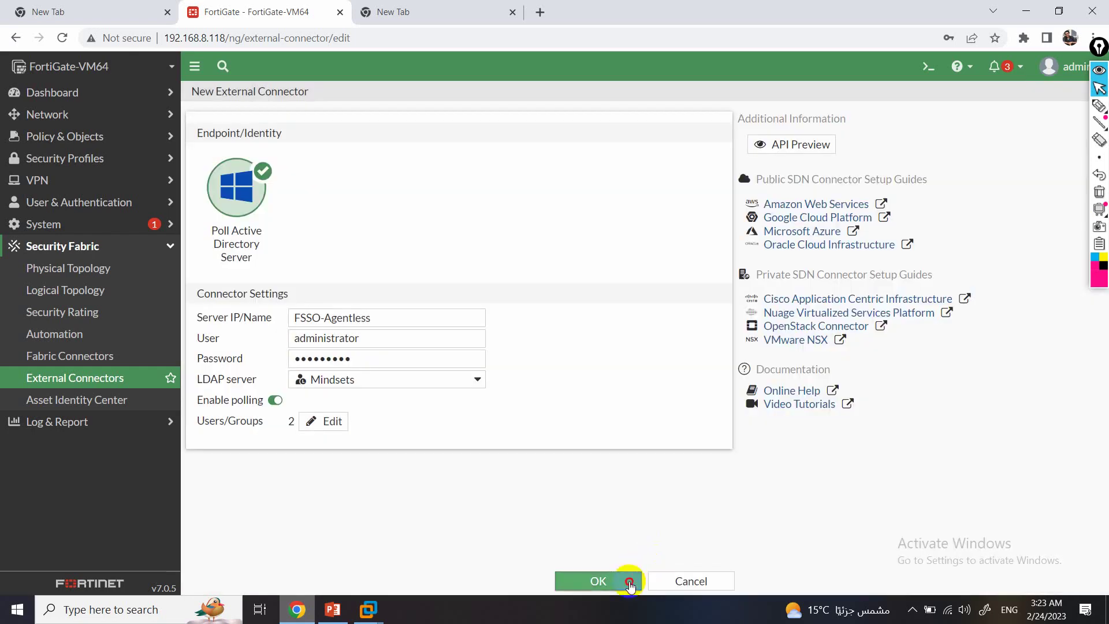
{"action": "left_click", "coordinate": [628, 580]}
{"action": "left_click", "coordinate": [68, 37]}
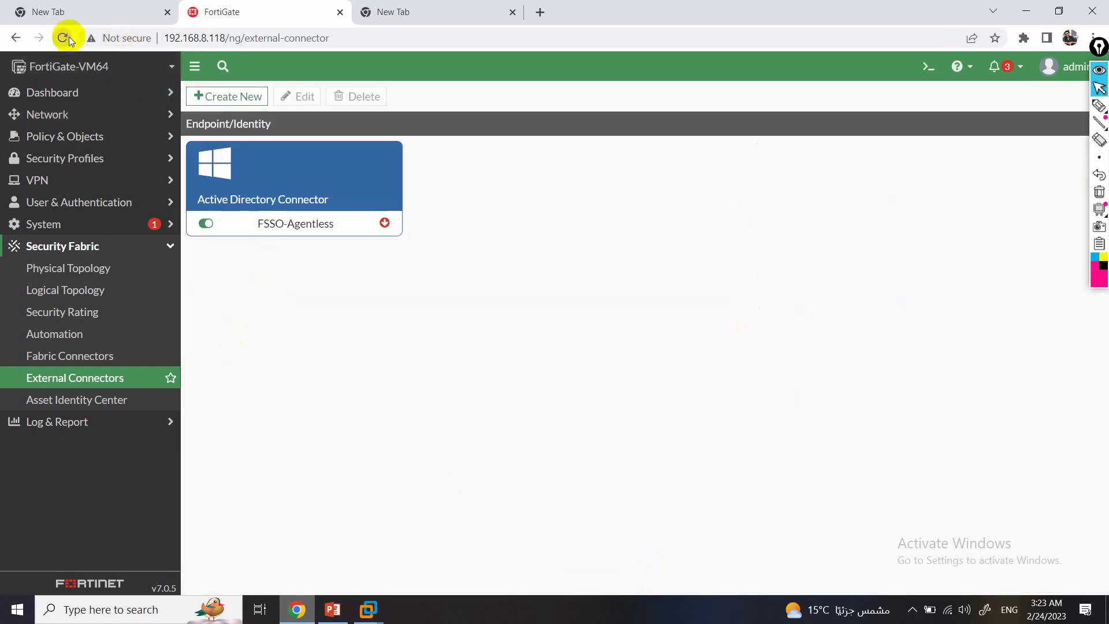
Refresh the connectors page repeatedly and toggle FSSO-Agentless to recheck its connection status.
{"action": "left_click", "coordinate": [69, 37]}
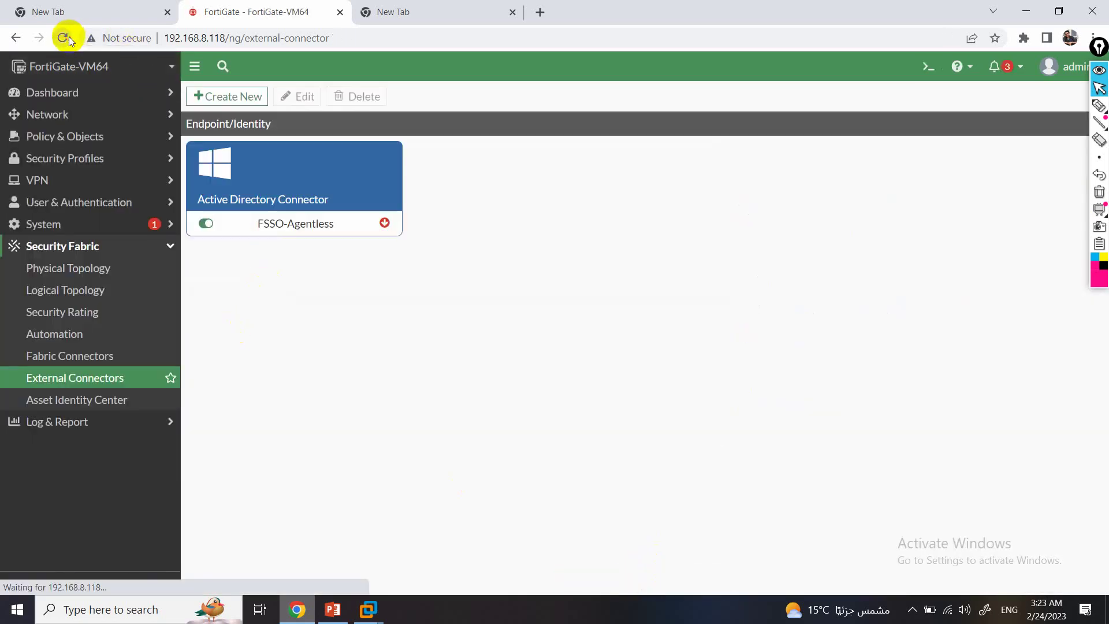
{"action": "left_click", "coordinate": [68, 36]}
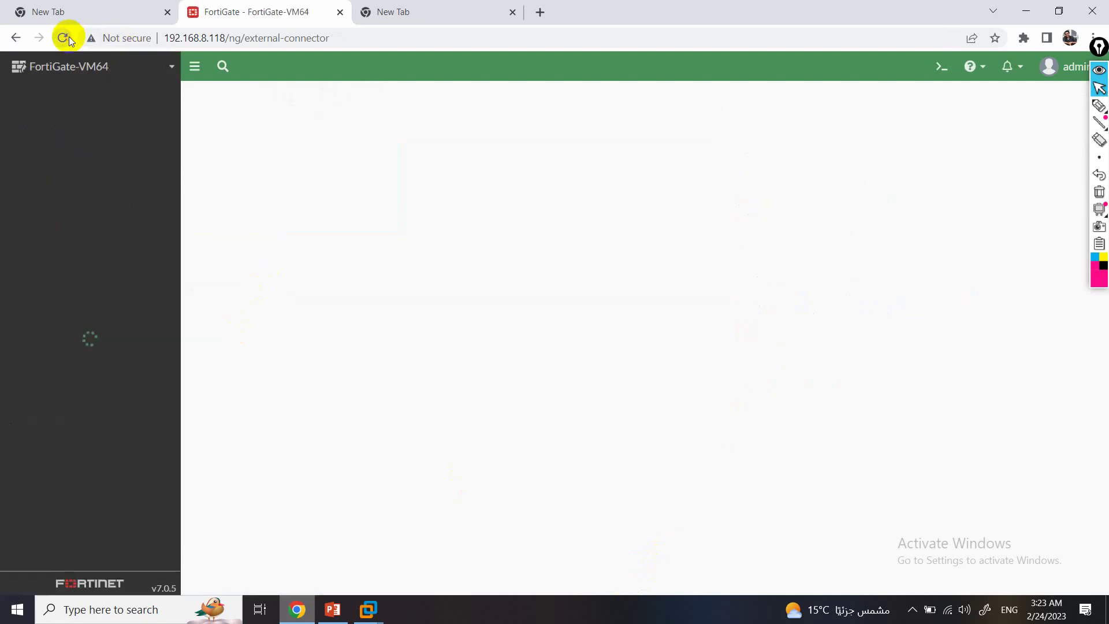
{"action": "left_click", "coordinate": [68, 36]}
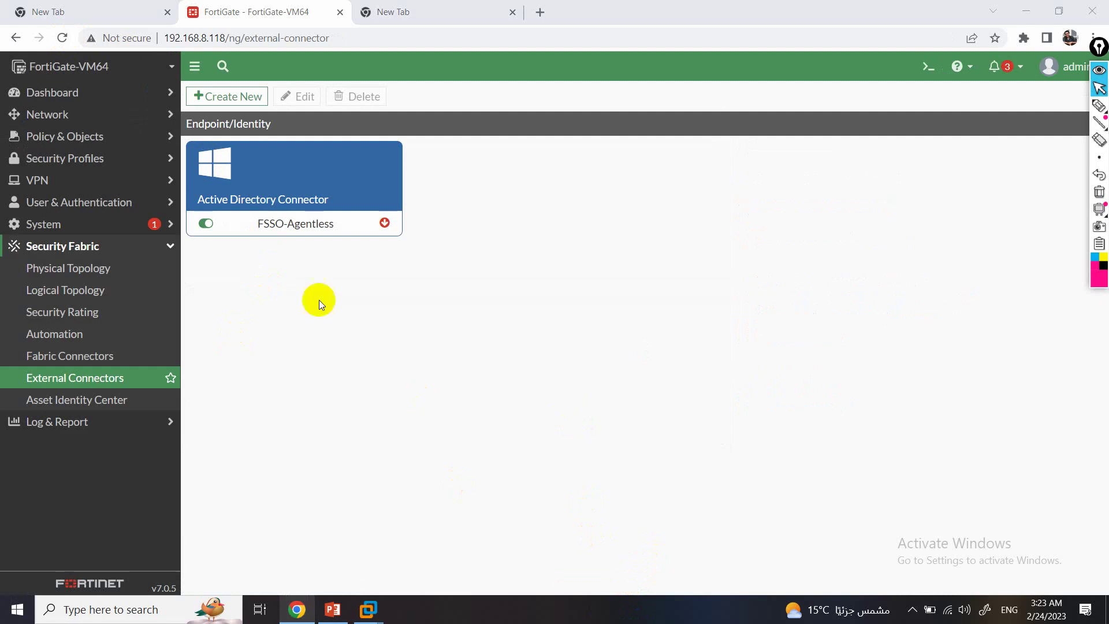
{"action": "double_click", "coordinate": [206, 223]}
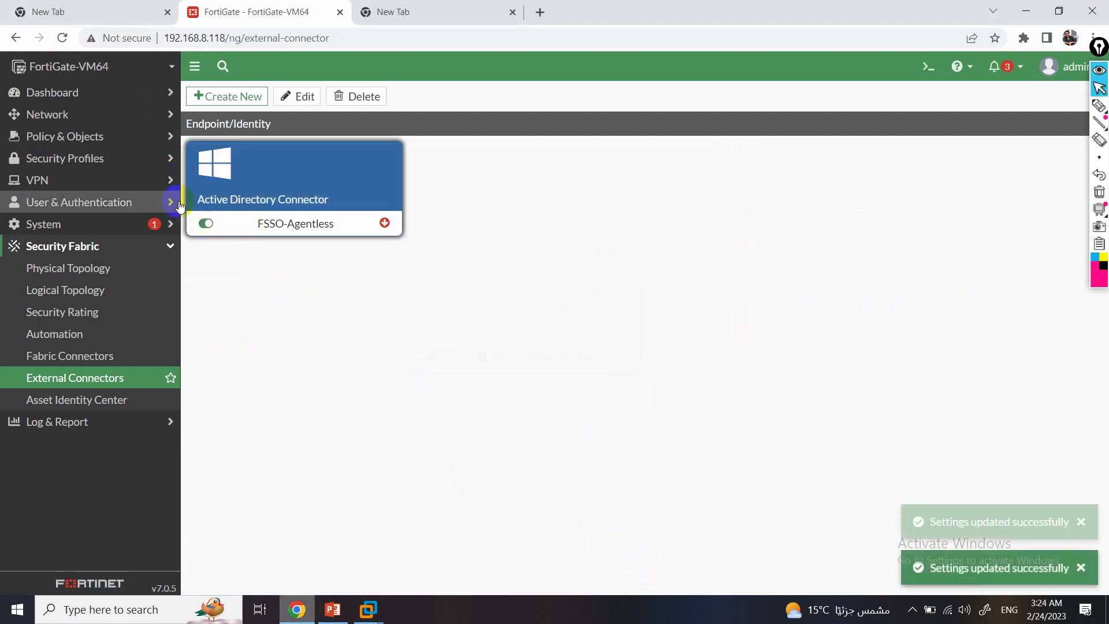
{"action": "left_click", "coordinate": [62, 38]}
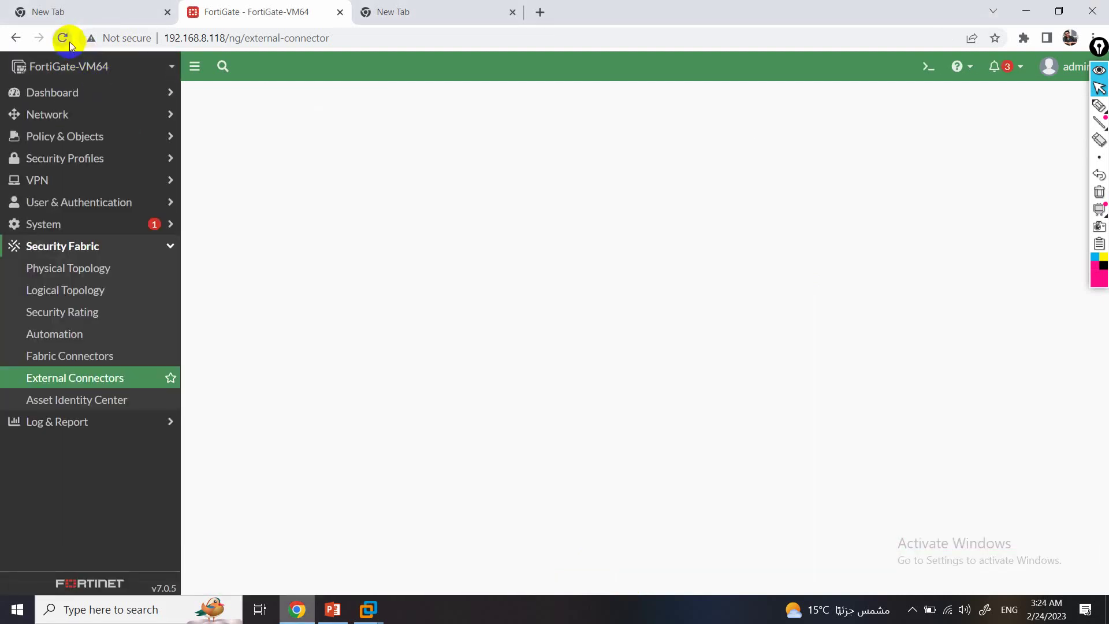
{"action": "left_click", "coordinate": [912, 609]}
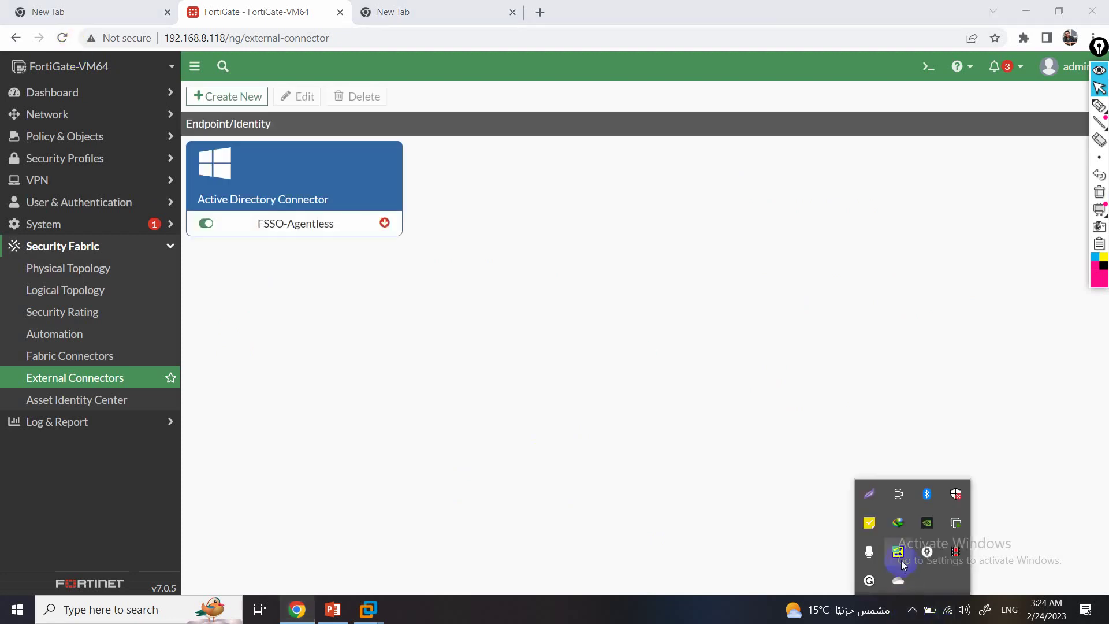
Change the FSSO-Agentless connector's server to 10.0.0.100 and save it.
{"action": "left_click", "coordinate": [305, 223]}
{"action": "double_click", "coordinate": [304, 222]}
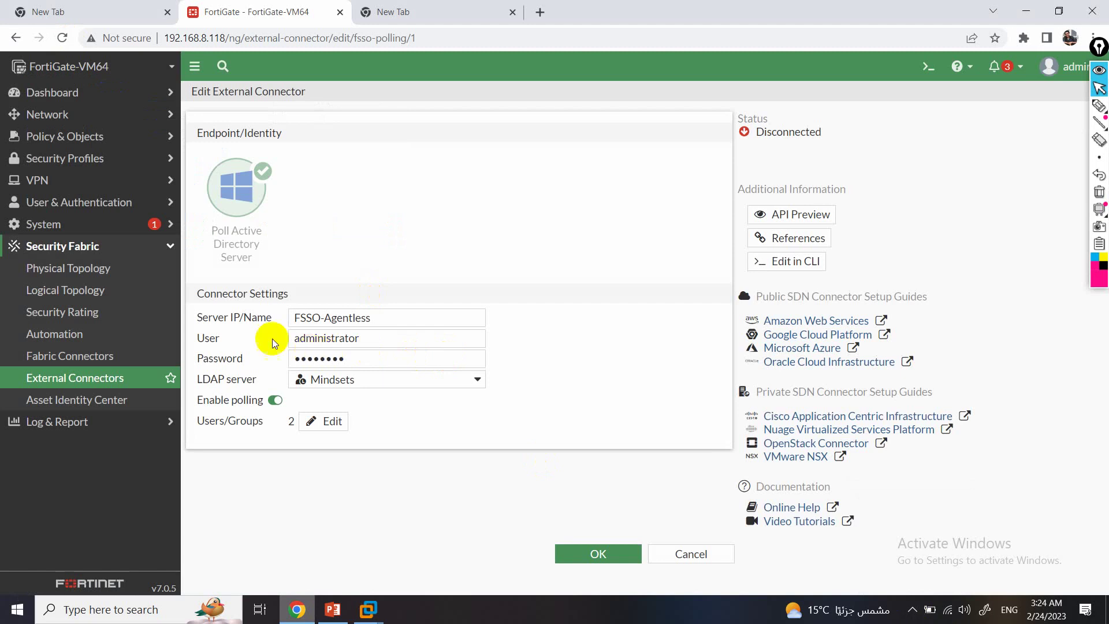
{"action": "triple_click", "coordinate": [396, 319]}
{"action": "type", "text": "10.0.0.100"}
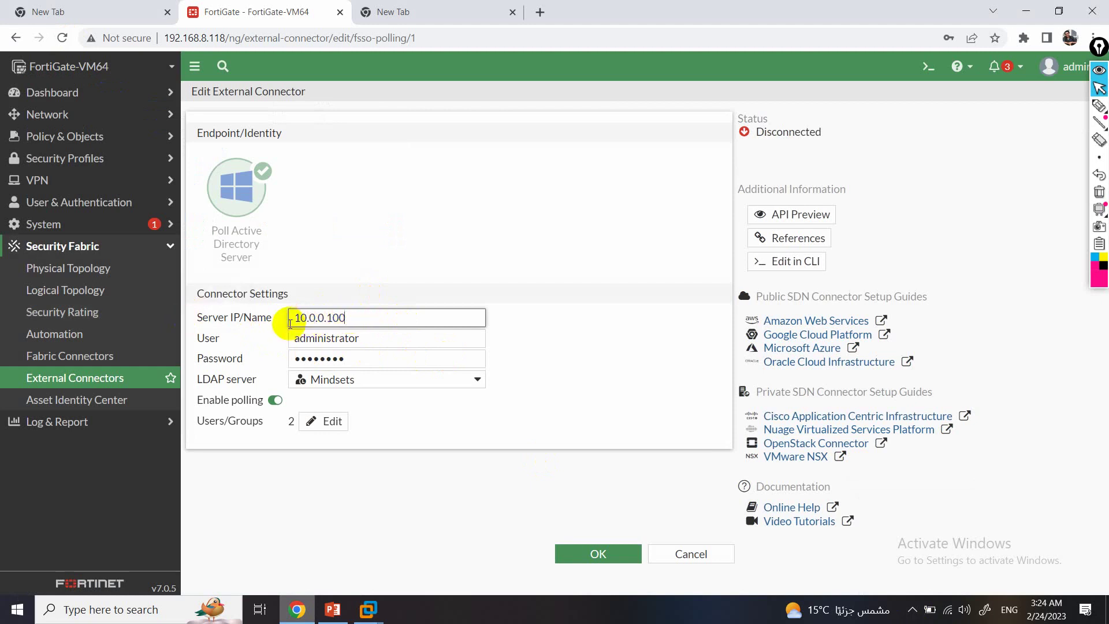
{"action": "left_click", "coordinate": [600, 553]}
{"action": "left_click", "coordinate": [61, 39]}
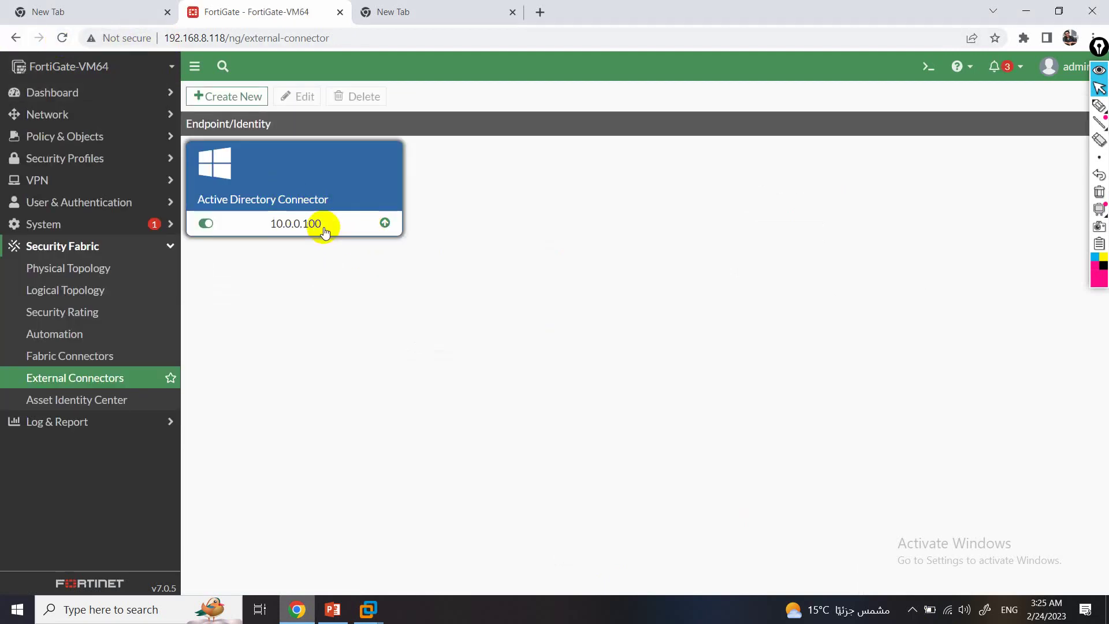
Briefly check the Mindsets-Server virtual machine, then hide it again.
{"action": "mouse_move", "coordinate": [312, 231]}
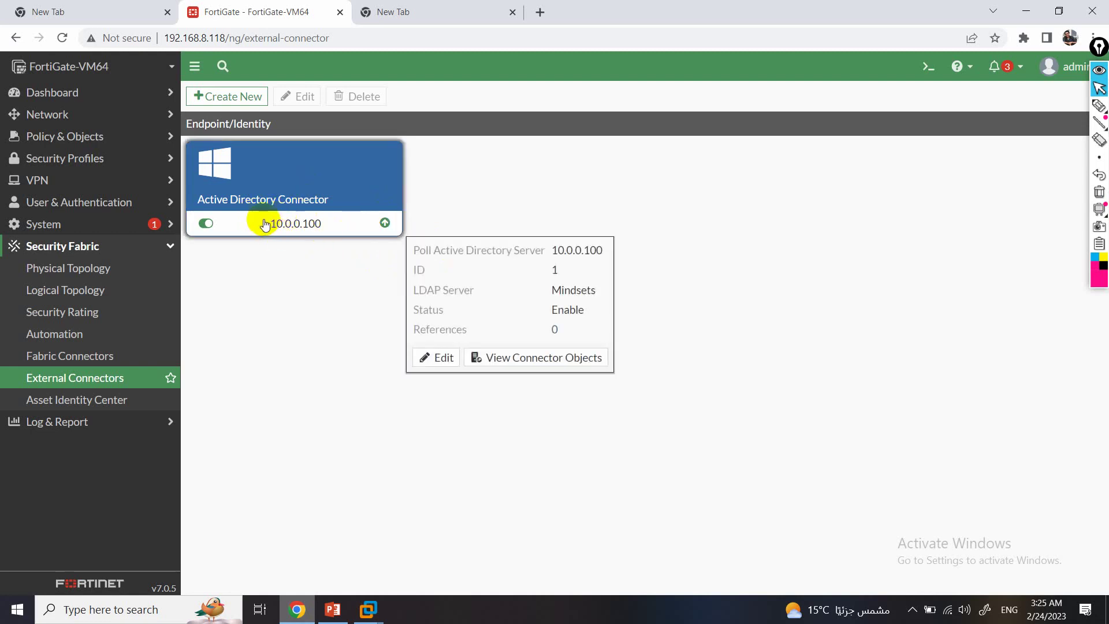
{"action": "left_click", "coordinate": [368, 609]}
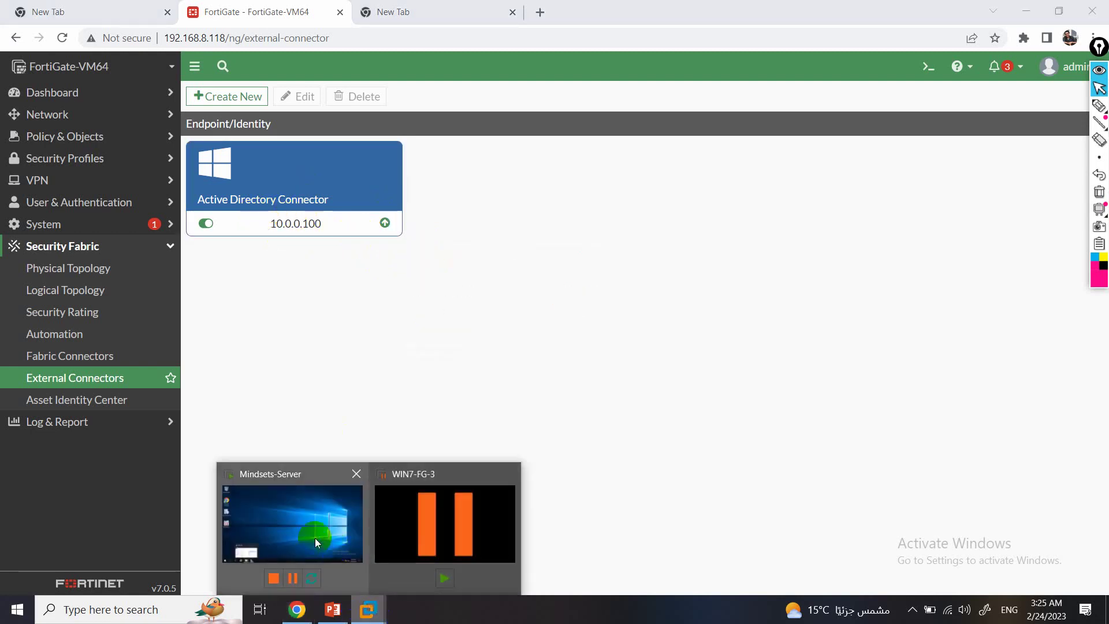
{"action": "left_click", "coordinate": [314, 538]}
{"action": "left_click", "coordinate": [1045, 14]}
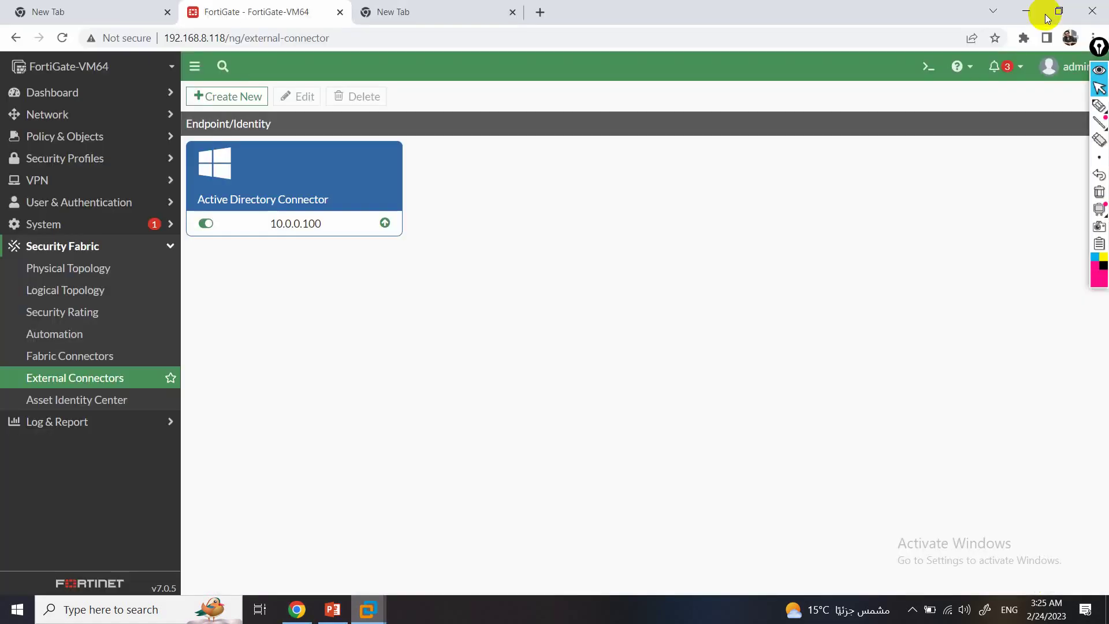
Open the Active Directory connector, now Connected, and review its two monitored users/groups.
{"action": "double_click", "coordinate": [356, 223]}
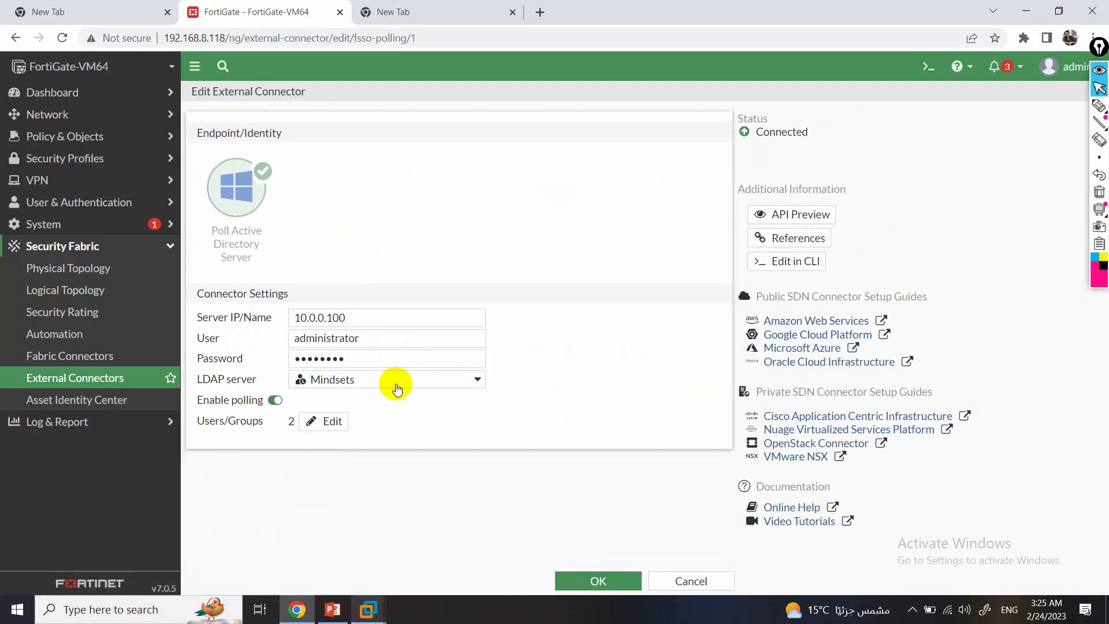
{"action": "left_click", "coordinate": [328, 421]}
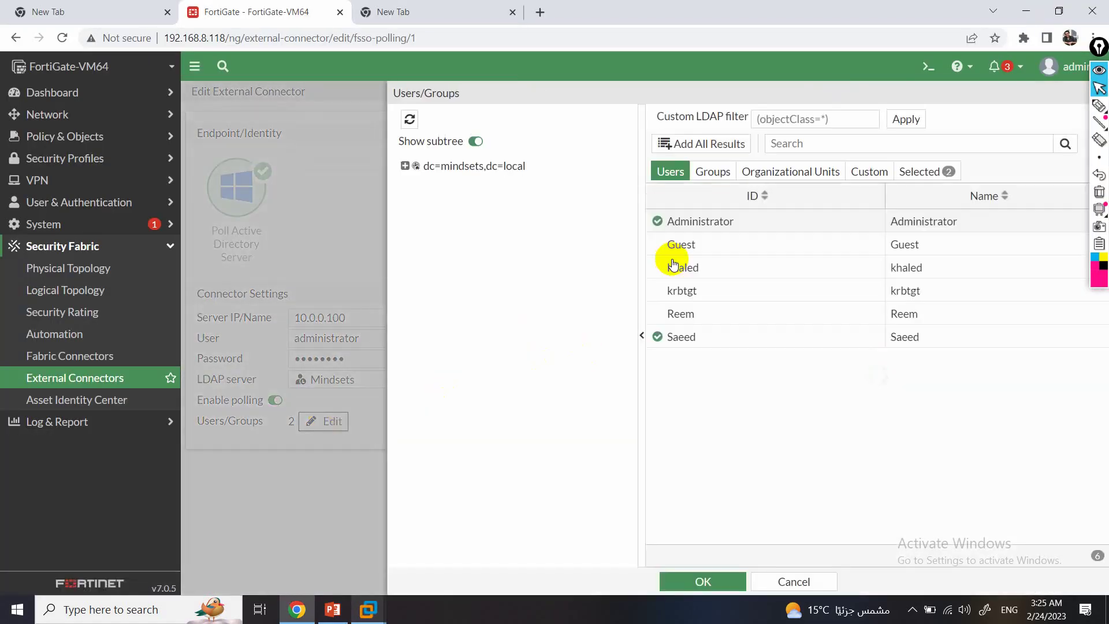
{"action": "left_click", "coordinate": [733, 581]}
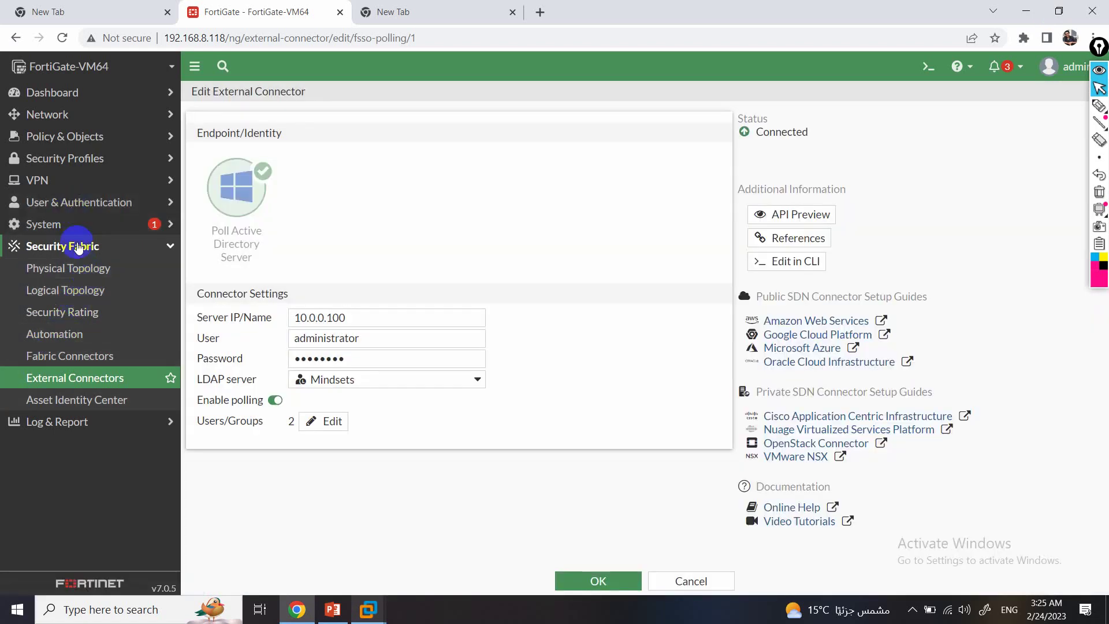
{"action": "left_click", "coordinate": [70, 144]}
Create firewall policy TEST from LAN (port2) to WAN (port1).
{"action": "left_click", "coordinate": [82, 157]}
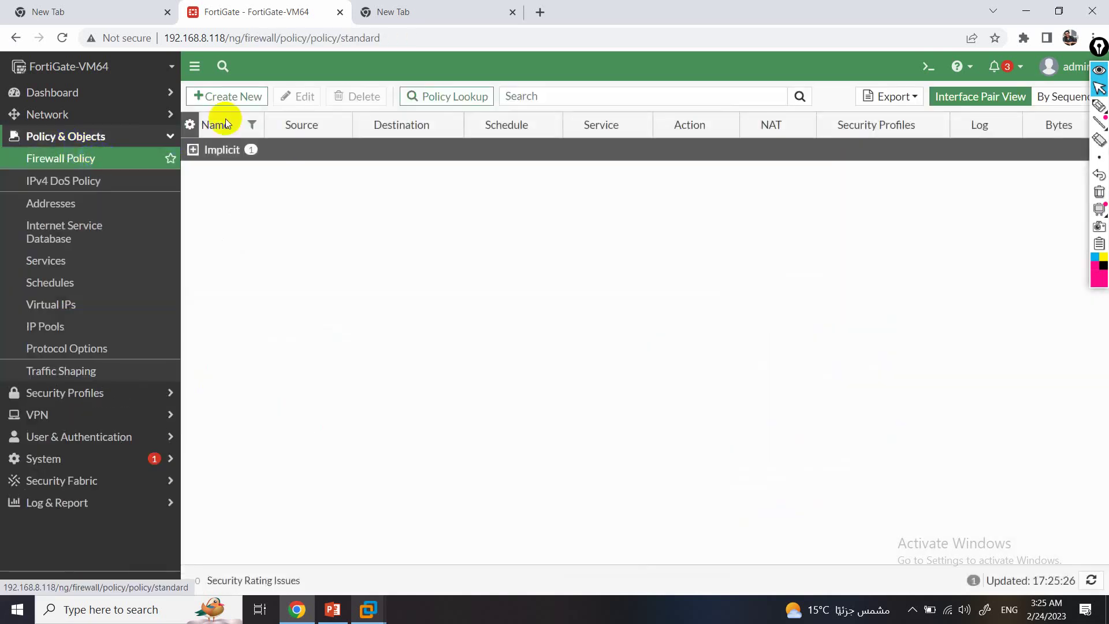
{"action": "left_click", "coordinate": [227, 96]}
{"action": "left_click", "coordinate": [336, 136]}
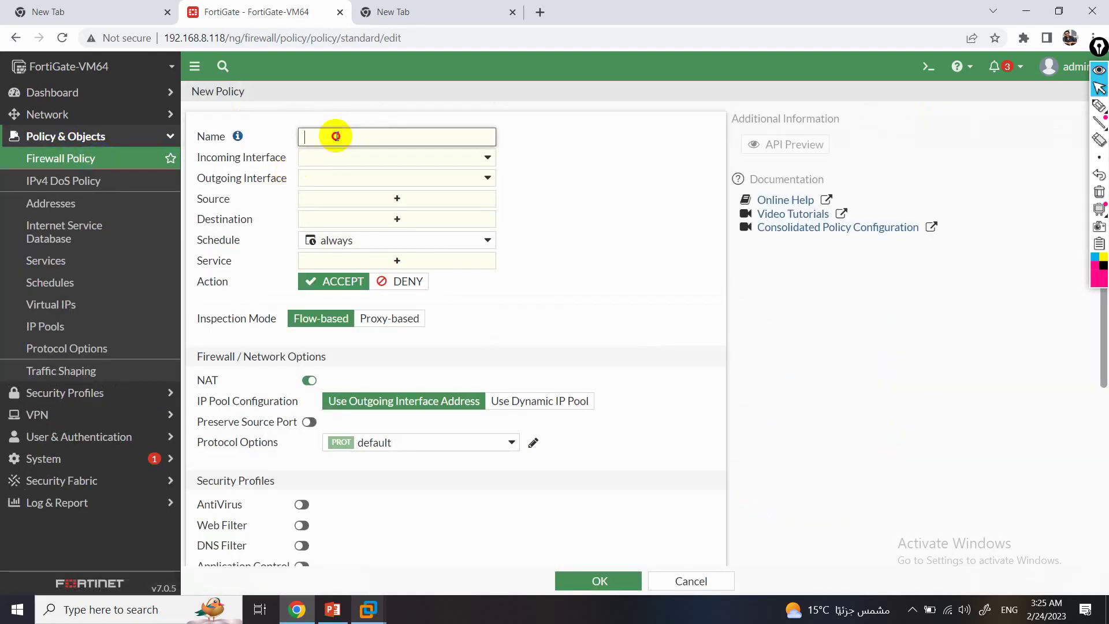
{"action": "type", "text": "TEST"}
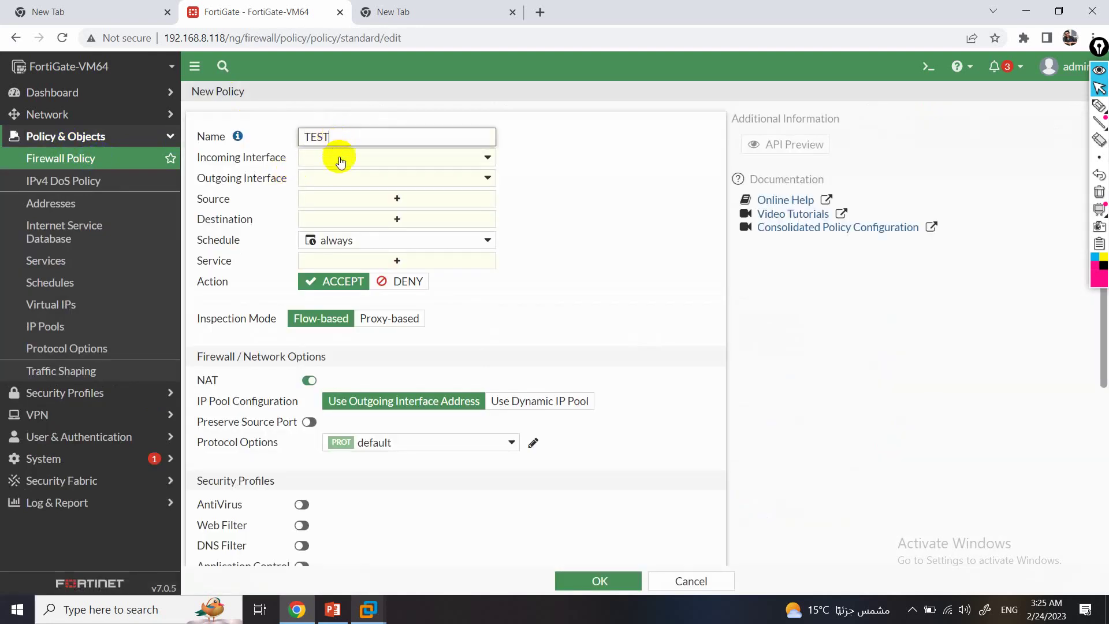
{"action": "left_click", "coordinate": [335, 157]}
{"action": "left_click", "coordinate": [390, 234]}
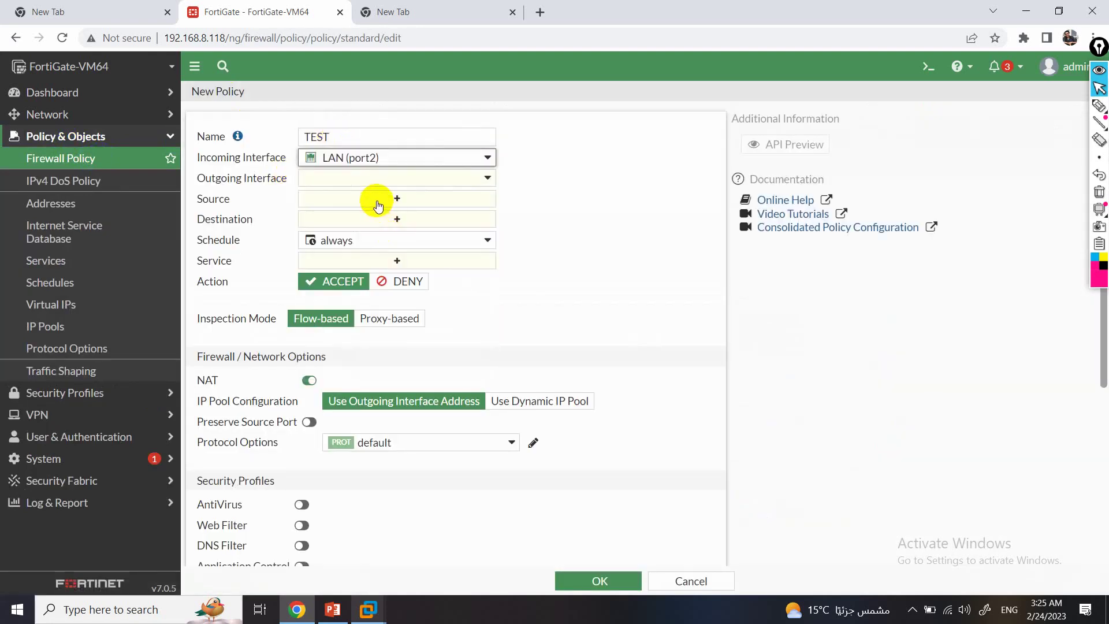
{"action": "left_click", "coordinate": [370, 179]}
{"action": "left_click", "coordinate": [372, 233]}
Set the policy source to all plus the IT department and Administrator FSSO groups.
{"action": "left_click", "coordinate": [370, 199]}
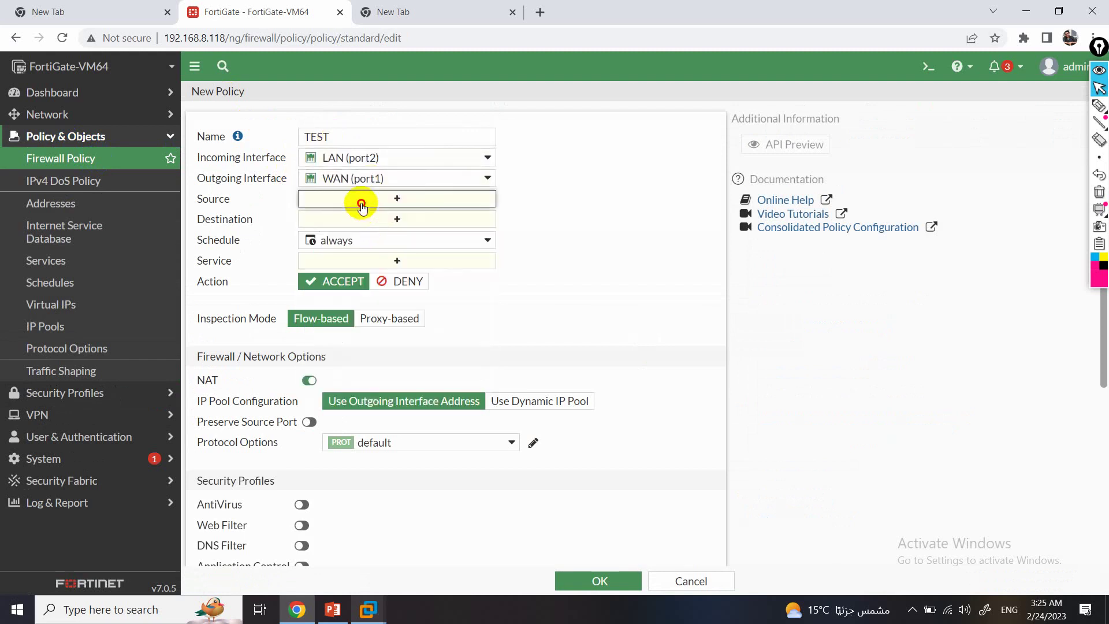
{"action": "left_click", "coordinate": [569, 208]}
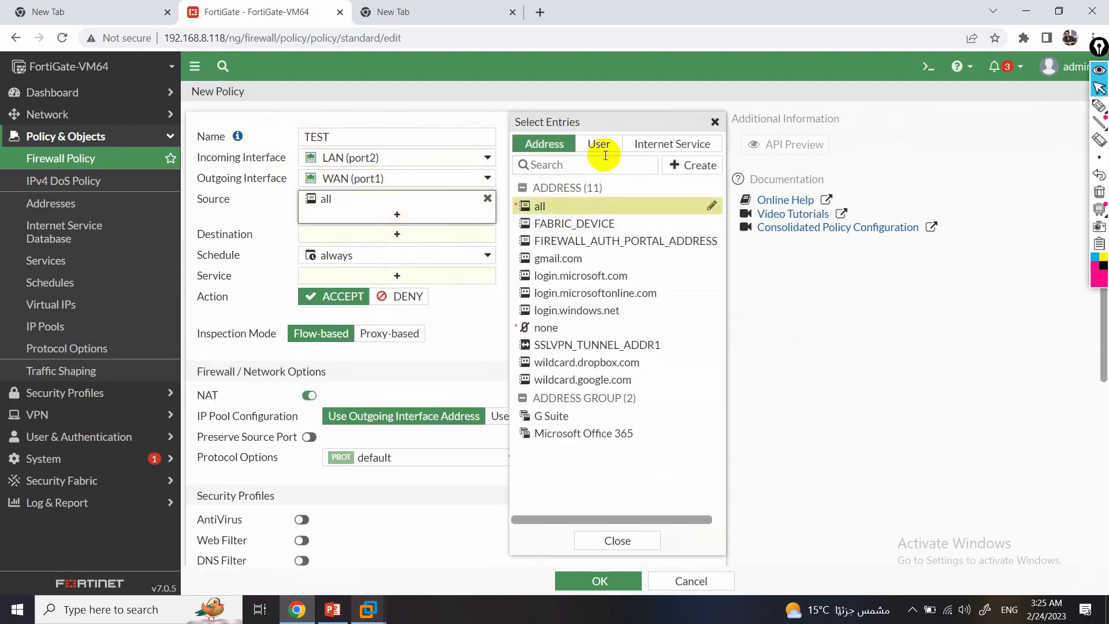
{"action": "left_click", "coordinate": [603, 149]}
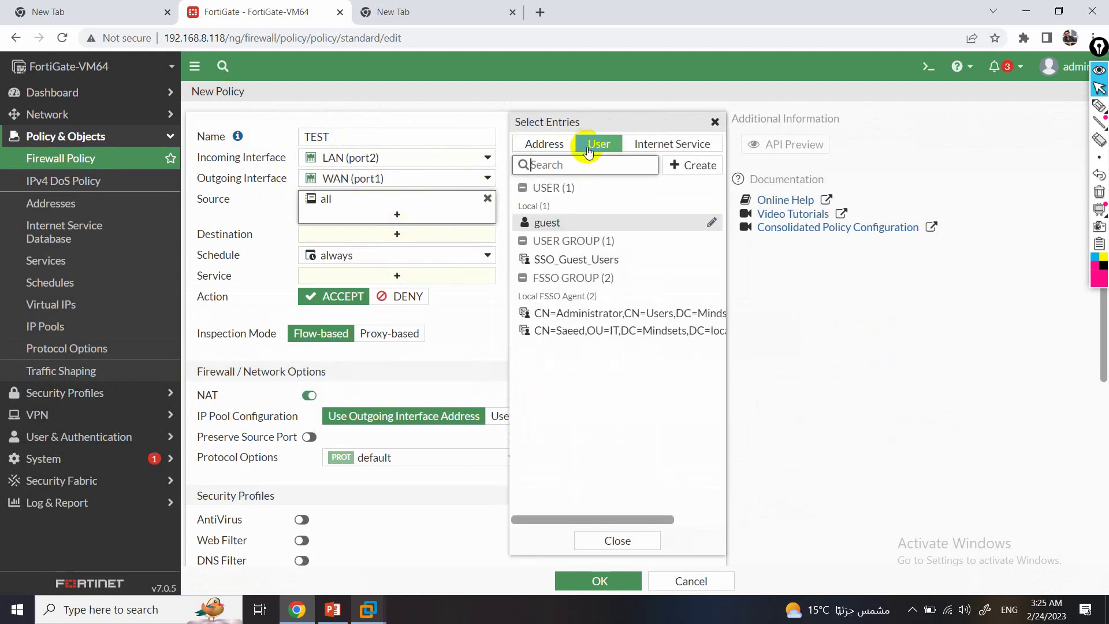
{"action": "left_click", "coordinate": [618, 330]}
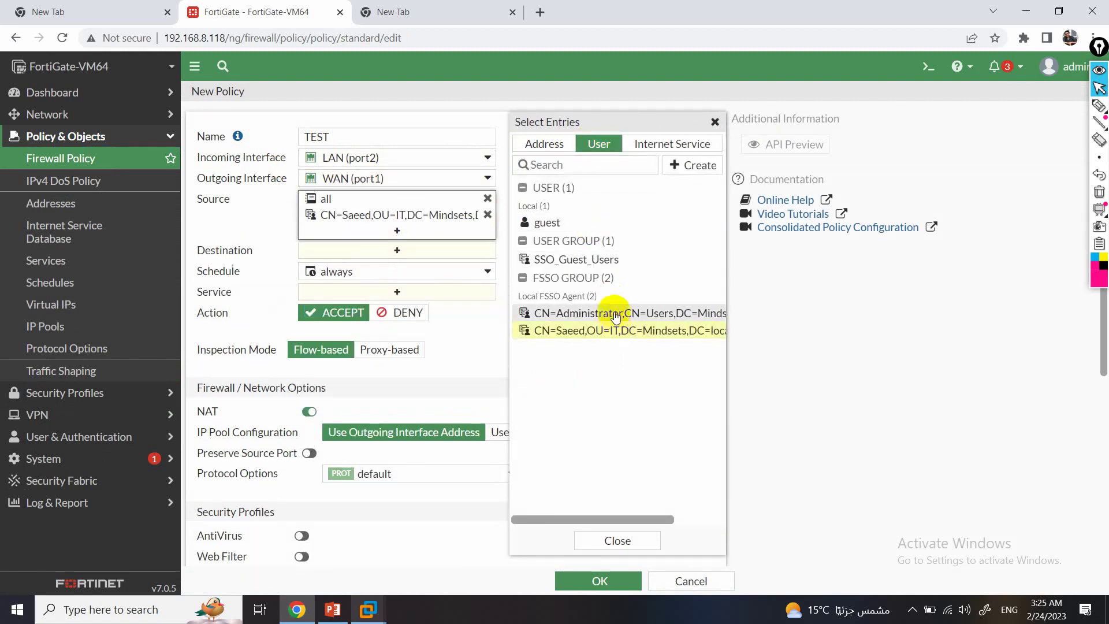
{"action": "left_click", "coordinate": [615, 314]}
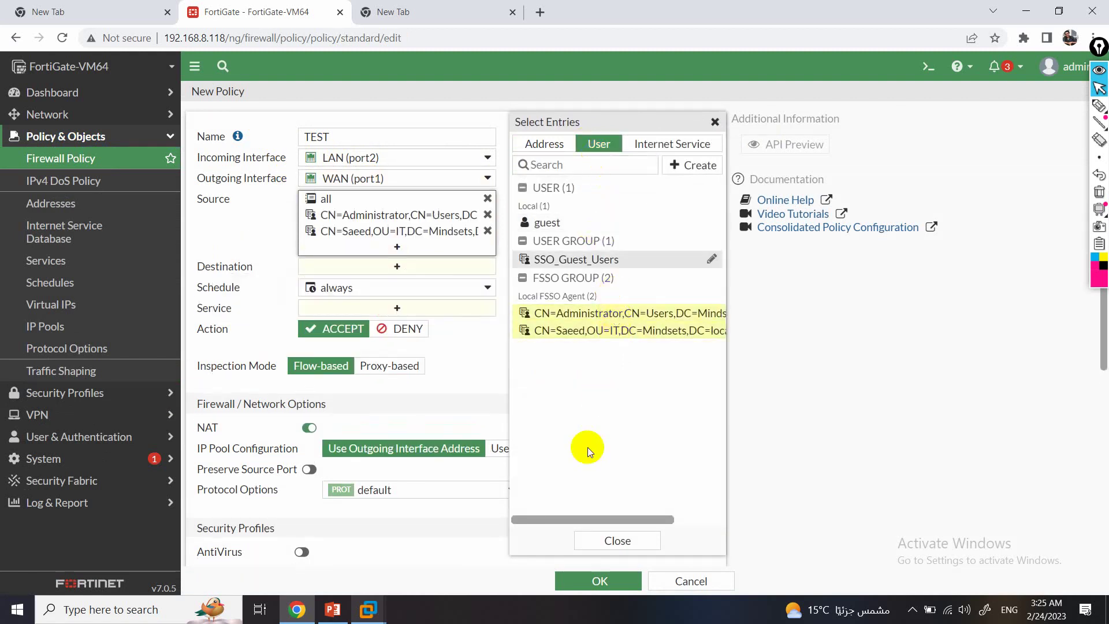
{"action": "left_click", "coordinate": [618, 540]}
Set destination all and service ALL, then save the TEST policy.
{"action": "left_click", "coordinate": [393, 267]}
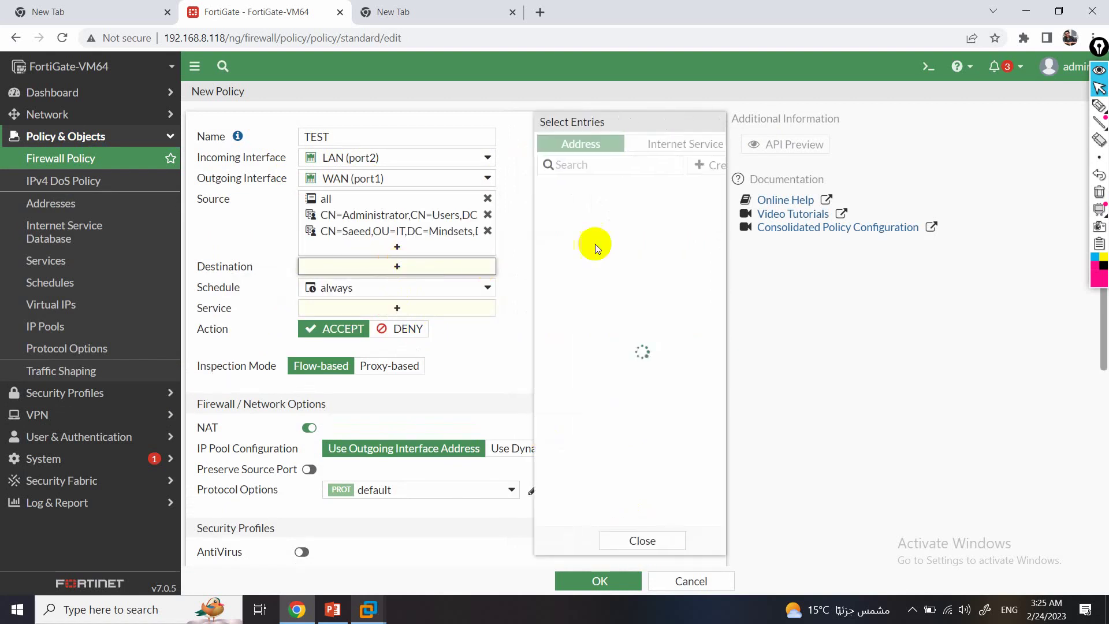
{"action": "left_click", "coordinate": [590, 208]}
{"action": "left_click", "coordinate": [427, 324]}
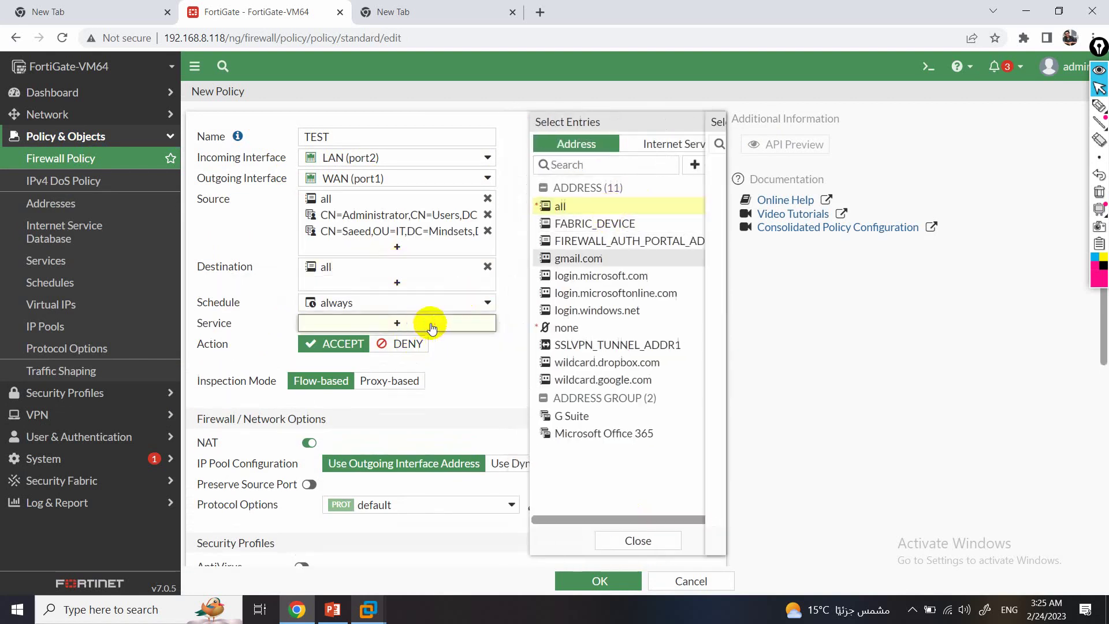
{"action": "left_click", "coordinate": [609, 203]}
{"action": "left_click", "coordinate": [617, 540]}
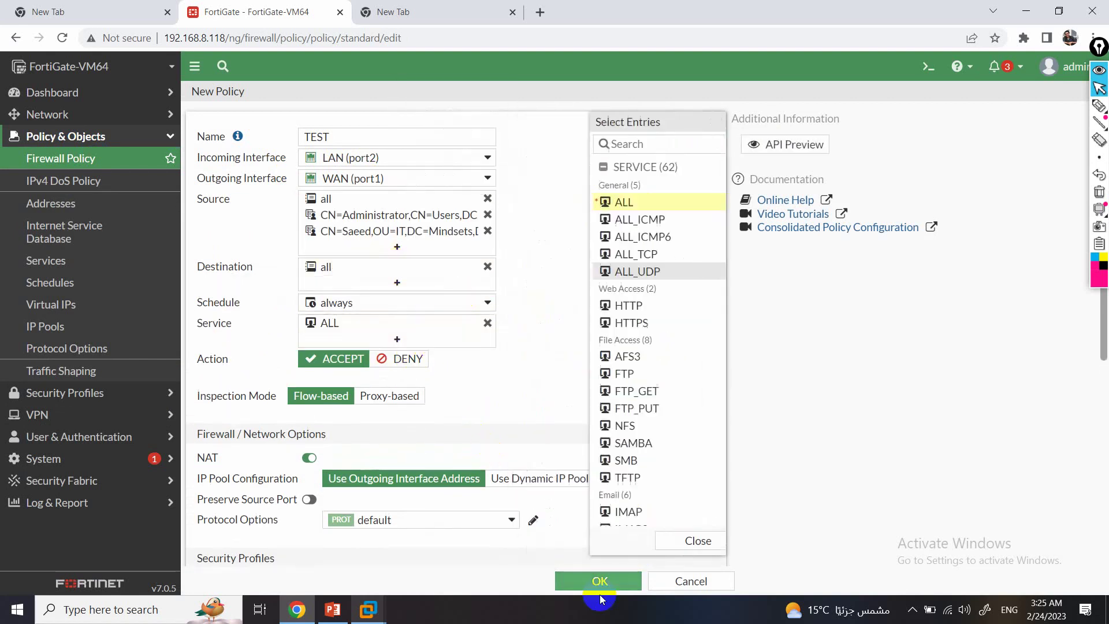
{"action": "left_click", "coordinate": [598, 580]}
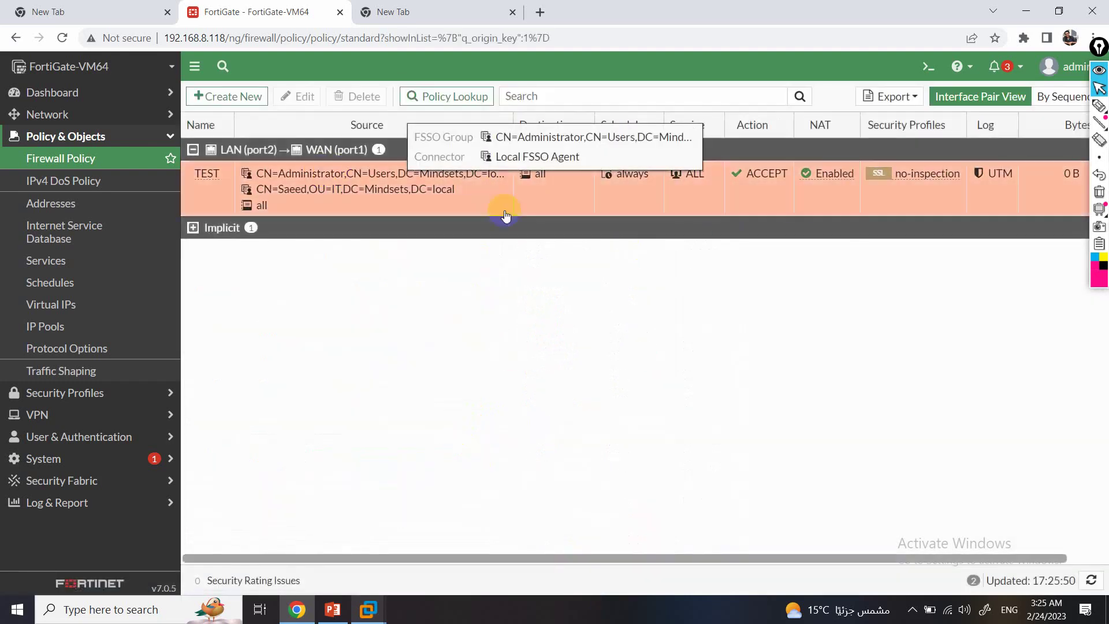
{"action": "left_click", "coordinate": [315, 212]}
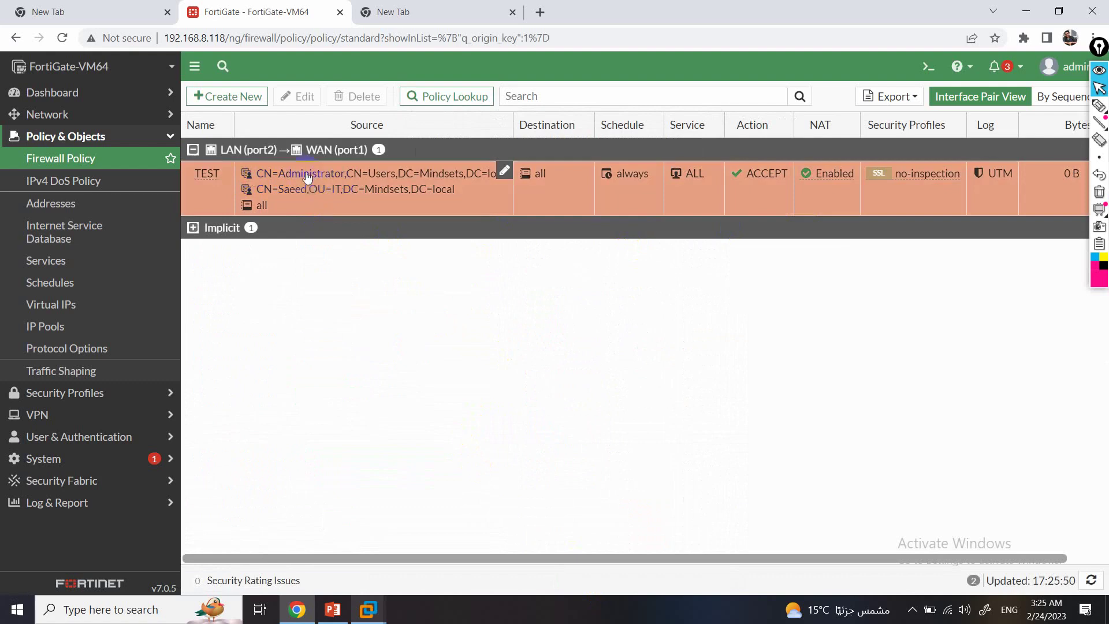
{"action": "left_click", "coordinate": [1098, 106]}
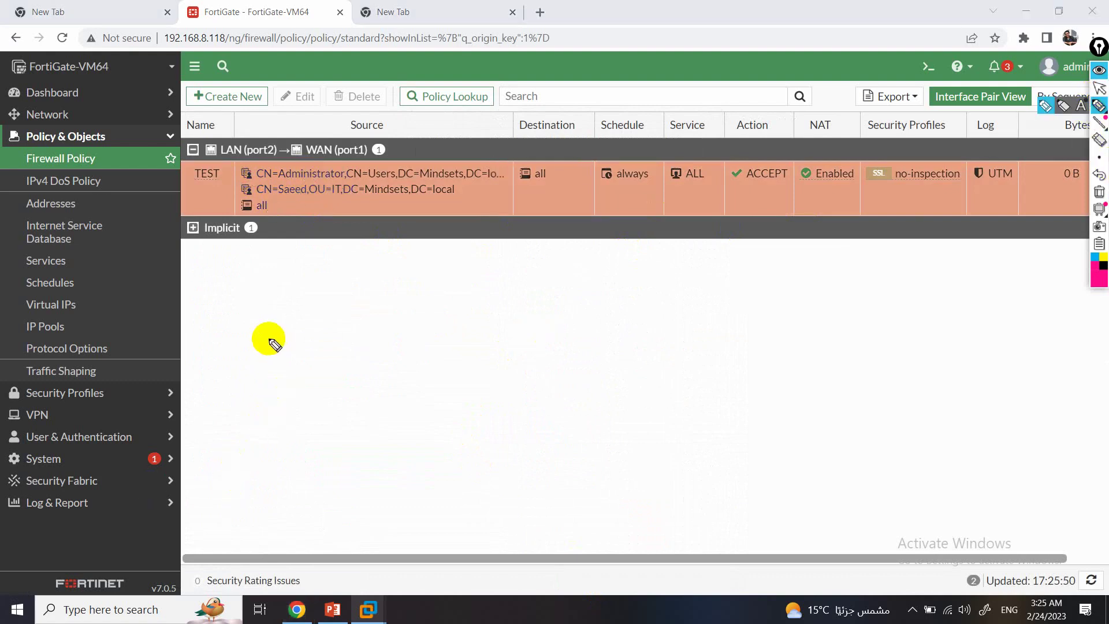
{"action": "left_click", "coordinate": [250, 348]}
{"action": "mouse_move", "coordinate": [250, 348]}
{"action": "left_mouse_down"}
{"action": "mouse_move", "coordinate": [297, 329]}
{"action": "mouse_move", "coordinate": [260, 343]}
{"action": "left_mouse_up"}
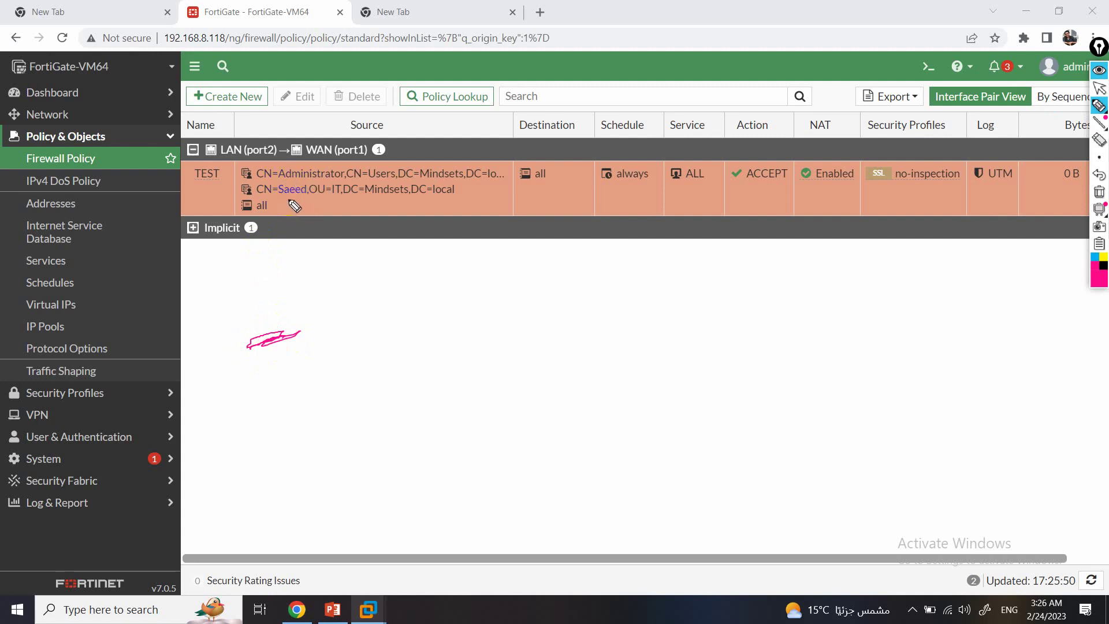
{"action": "left_click", "coordinate": [1098, 193]}
Resume the suspended WIN7-FG-3 virtual machine.
{"action": "mouse_move", "coordinate": [369, 607]}
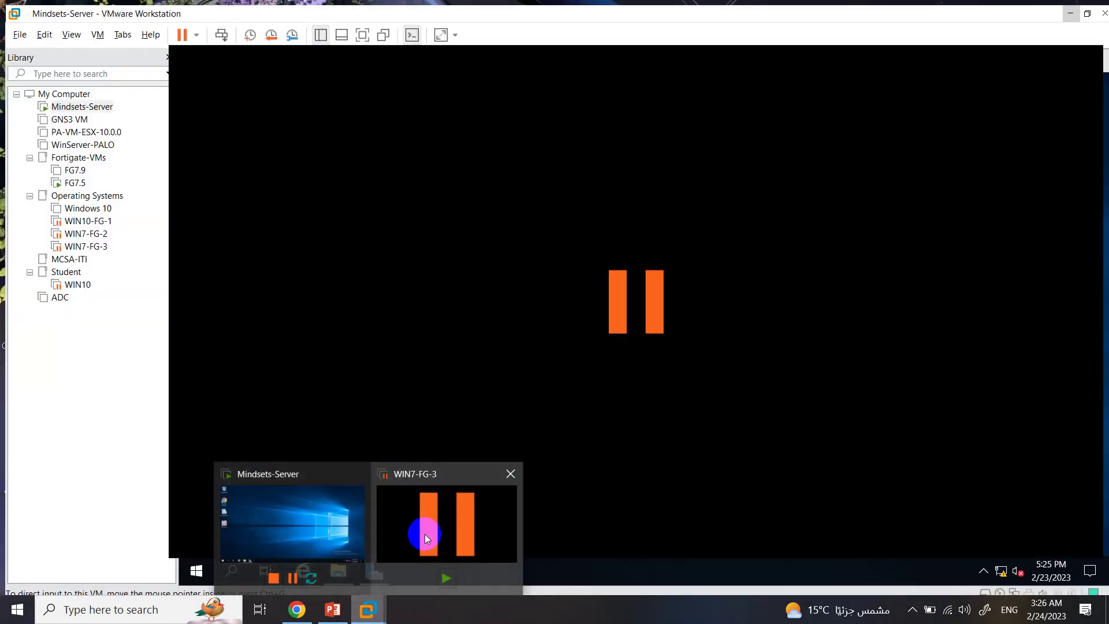
{"action": "left_click", "coordinate": [425, 534]}
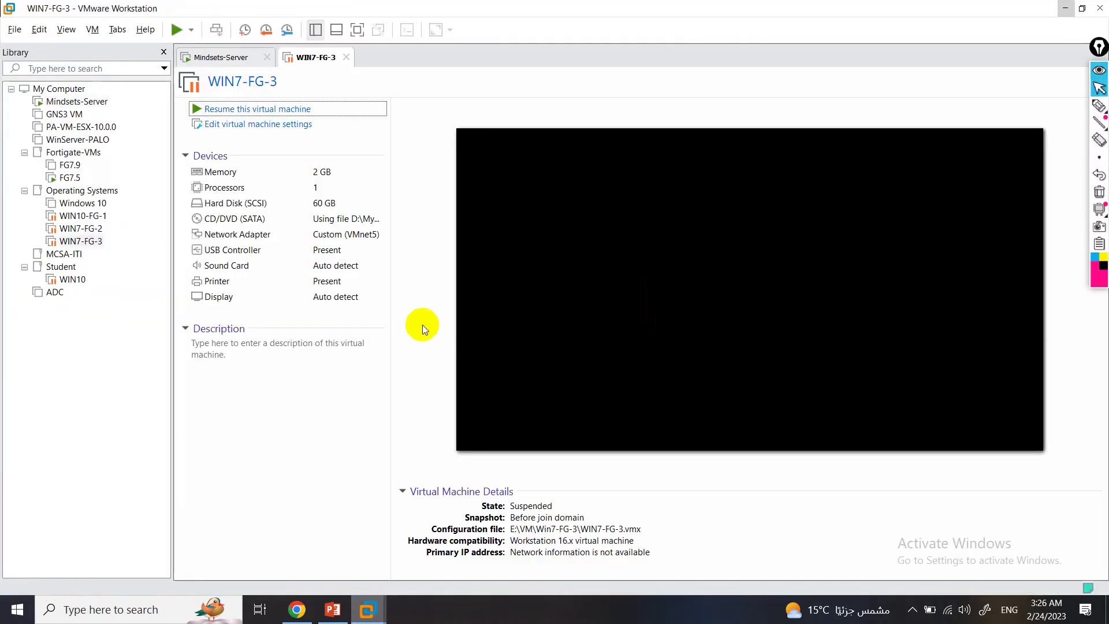
{"action": "left_click", "coordinate": [292, 107]}
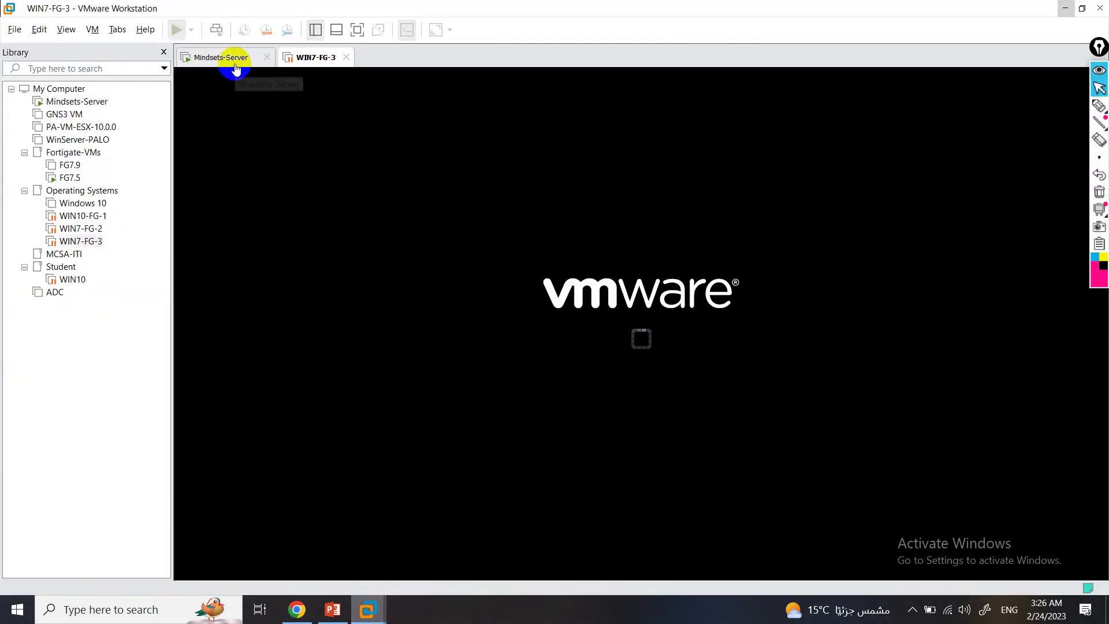
{"action": "left_click", "coordinate": [235, 57]}
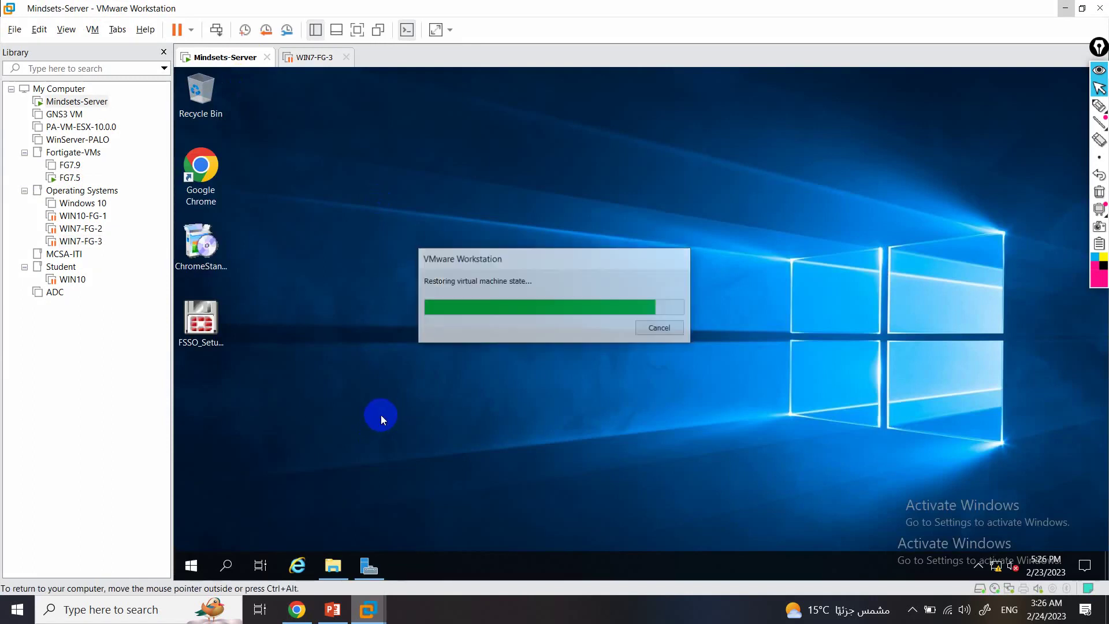
{"action": "left_click", "coordinate": [313, 56]}
Bring up the Windows 7 logon prompt with Ctrl+Alt+Del and focus the Password box.
{"action": "left_click", "coordinate": [424, 224]}
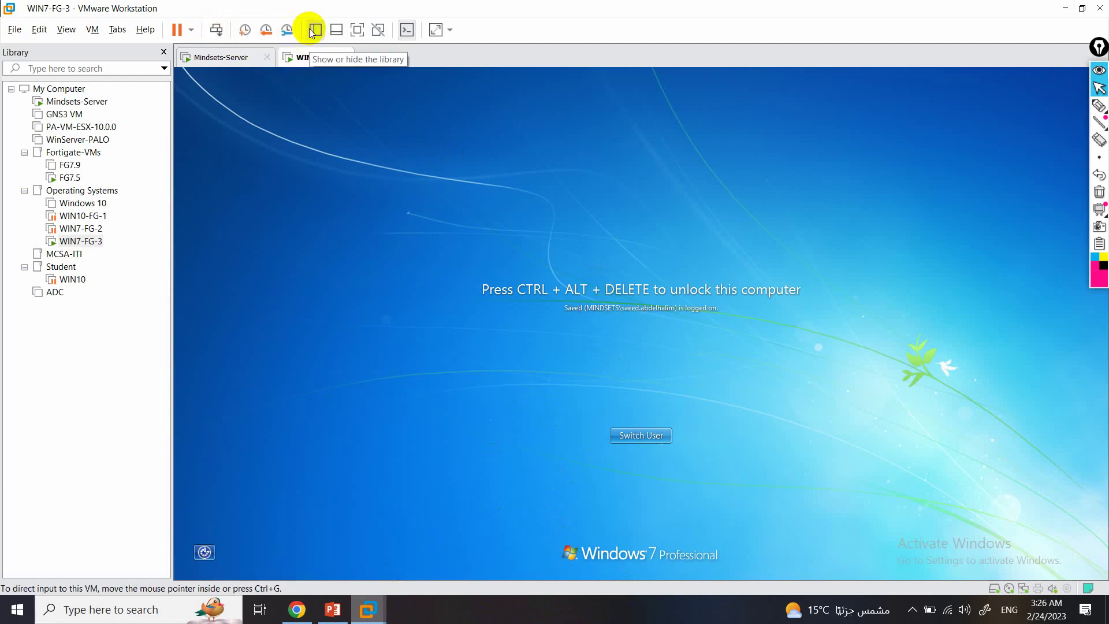
{"action": "left_click", "coordinate": [220, 30]}
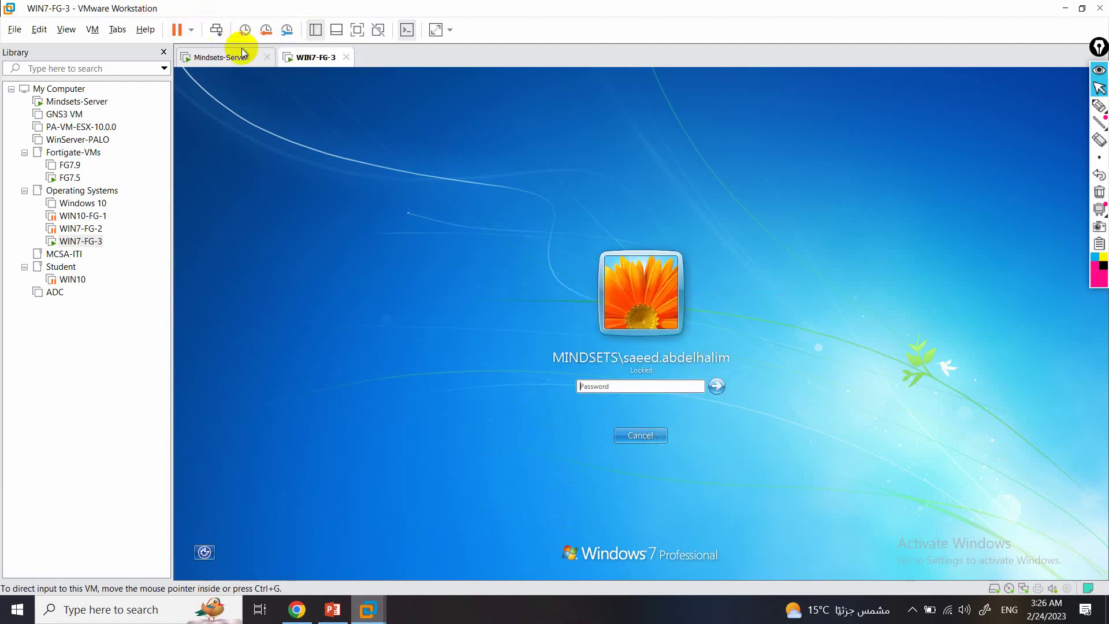
{"action": "left_click", "coordinate": [614, 384]}
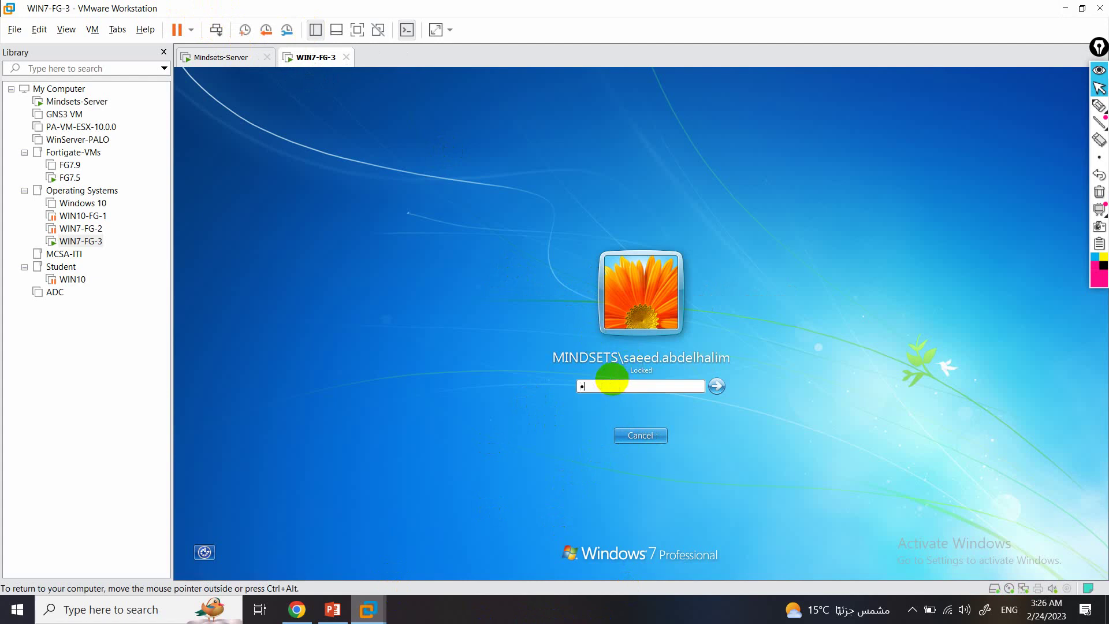
Log on to Windows 7 and retry loading the failed page in Firefox.
{"action": "key", "text": "Return"}
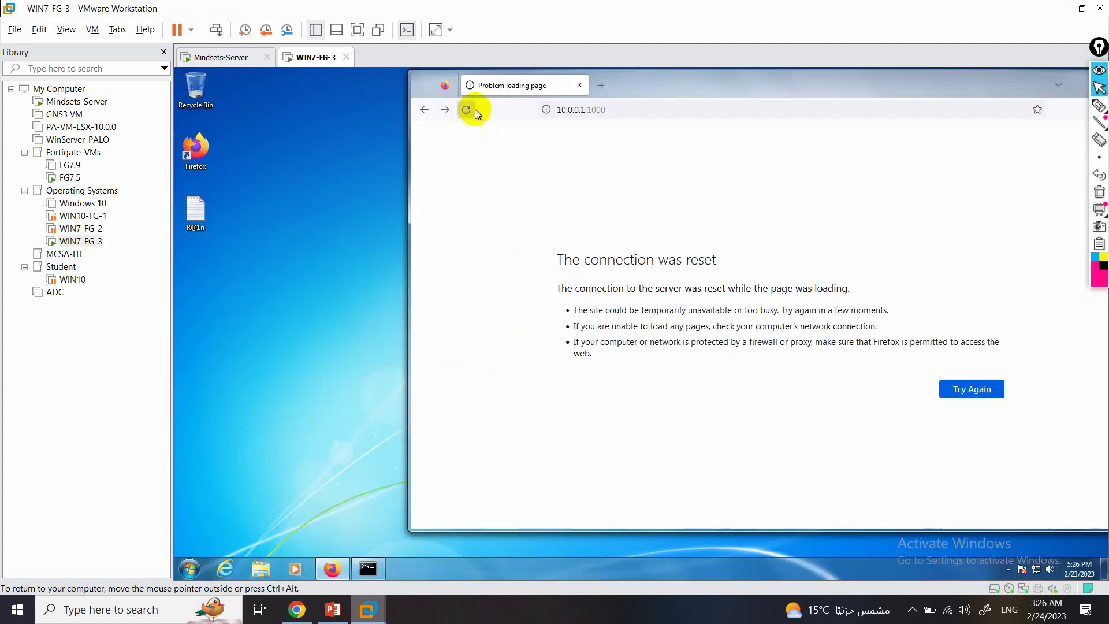
{"action": "left_click", "coordinate": [466, 110]}
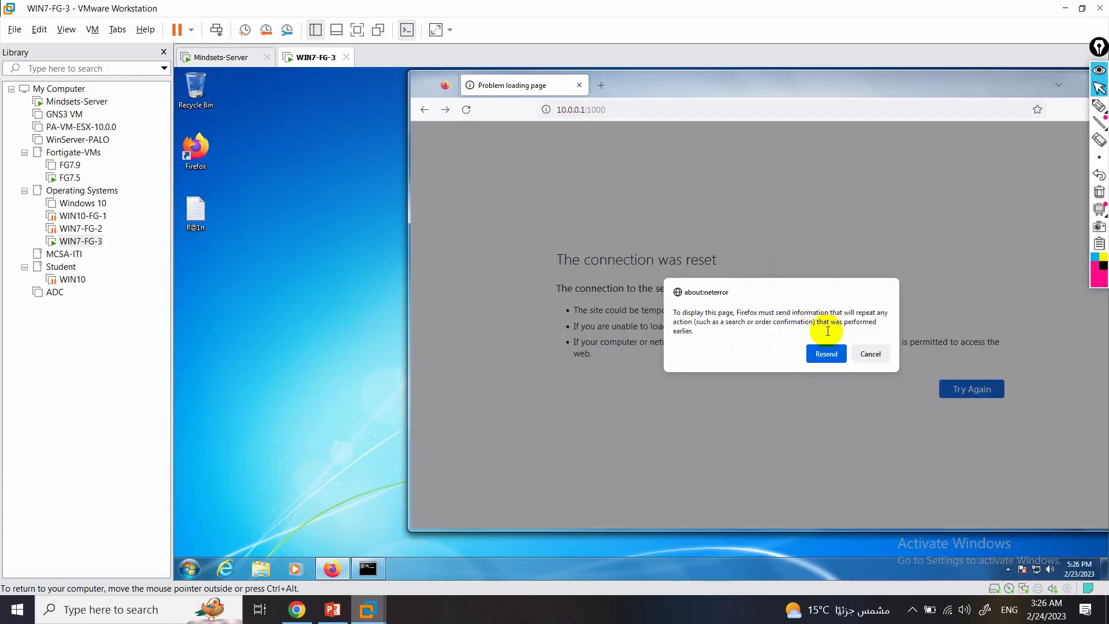
{"action": "left_click", "coordinate": [835, 353]}
Close the failed Firefox tab and bring FortiGate's Firewall Policy page back to front.
{"action": "left_click", "coordinate": [596, 91]}
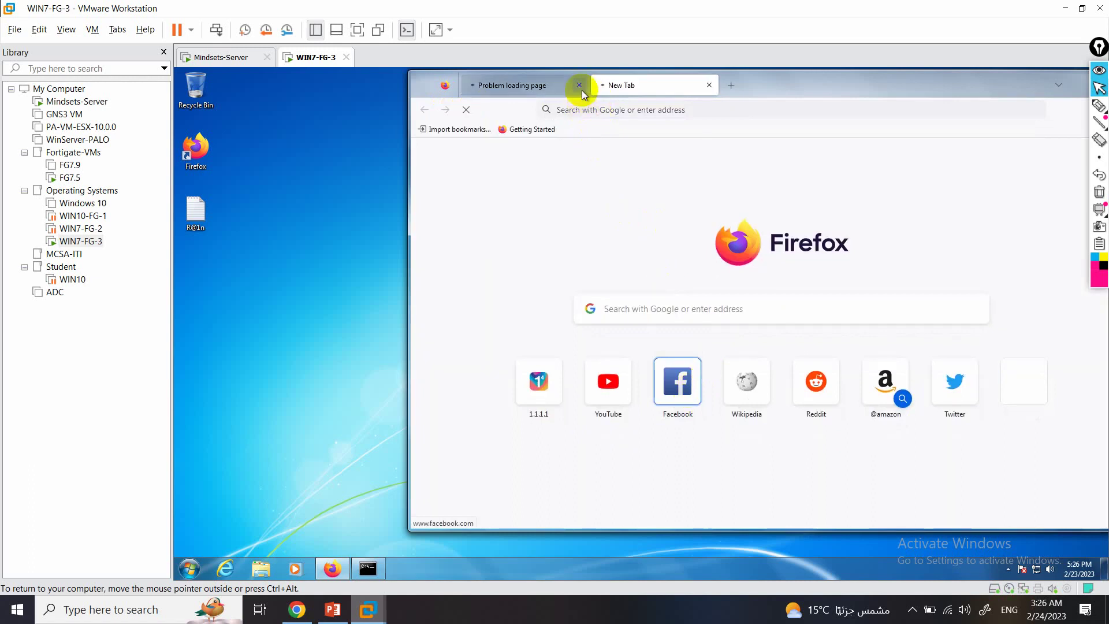
{"action": "left_click", "coordinate": [579, 85]}
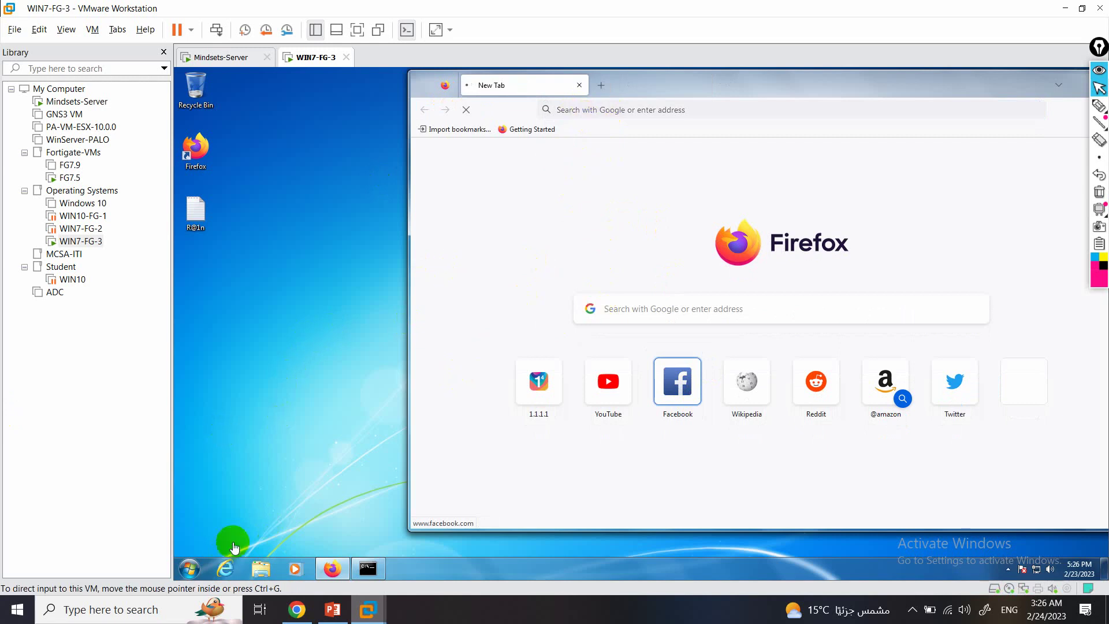
{"action": "left_click", "coordinate": [308, 612]}
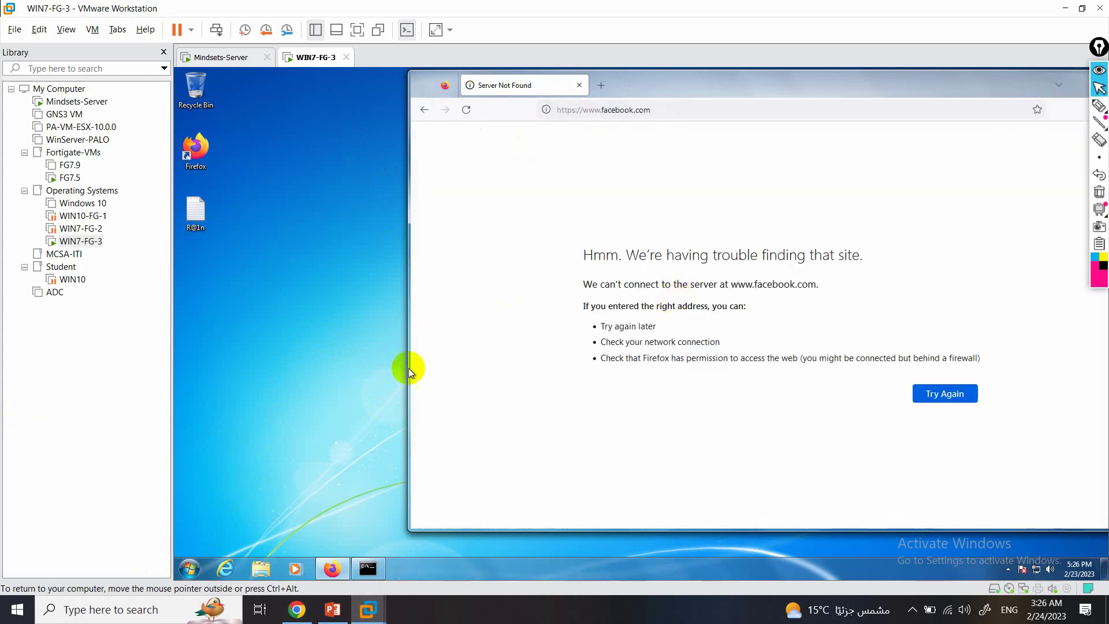
{"action": "left_click", "coordinate": [296, 615]}
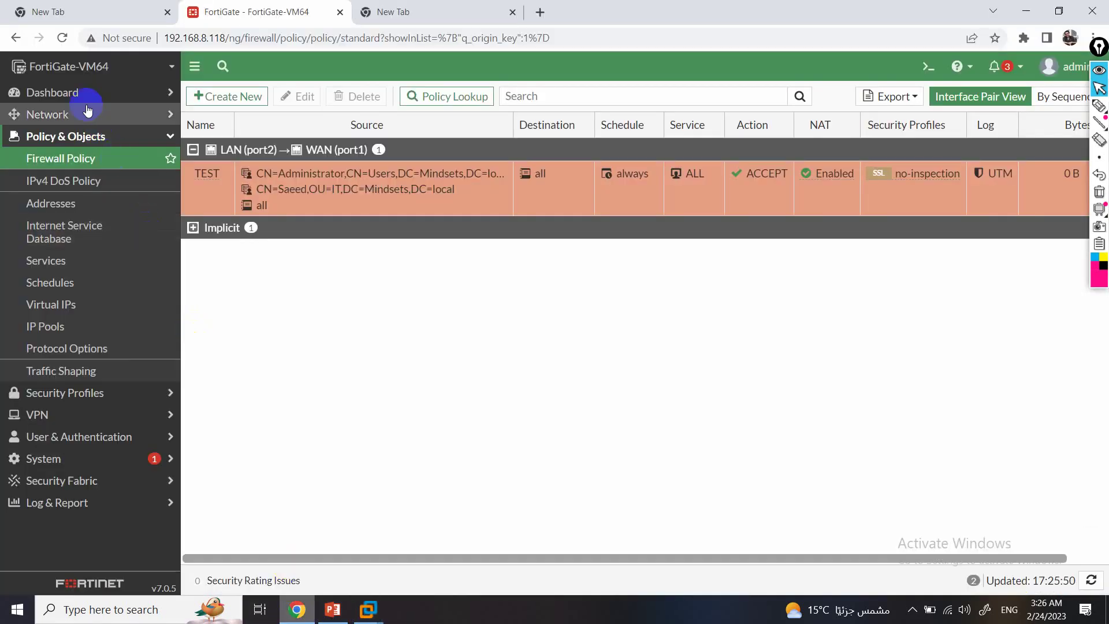
Reload the policy page and view the Users & Devices dashboard's Firewall Users widget full size.
{"action": "left_click", "coordinate": [63, 37]}
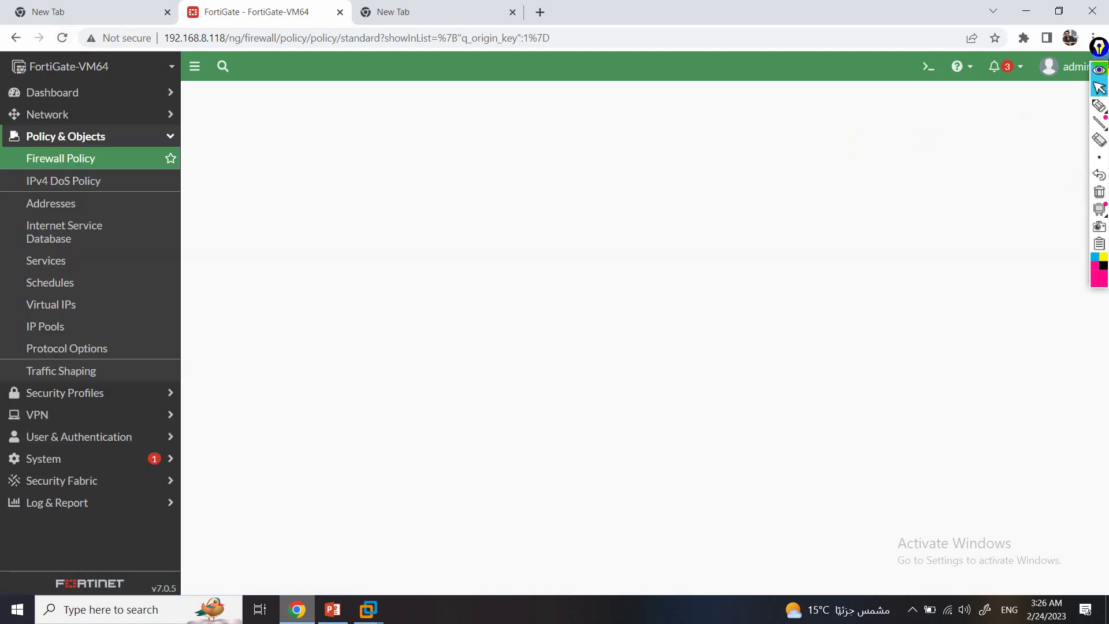
{"action": "left_click_drag", "start_coordinate": [1099, 46], "coordinate": [1102, 313]}
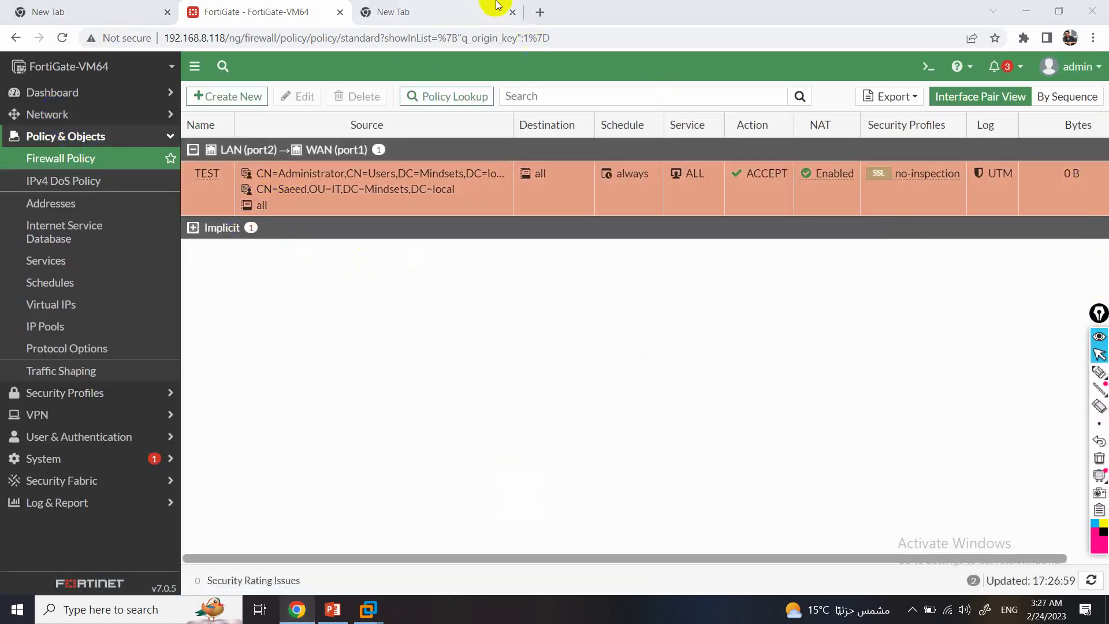
{"action": "left_click", "coordinate": [68, 118]}
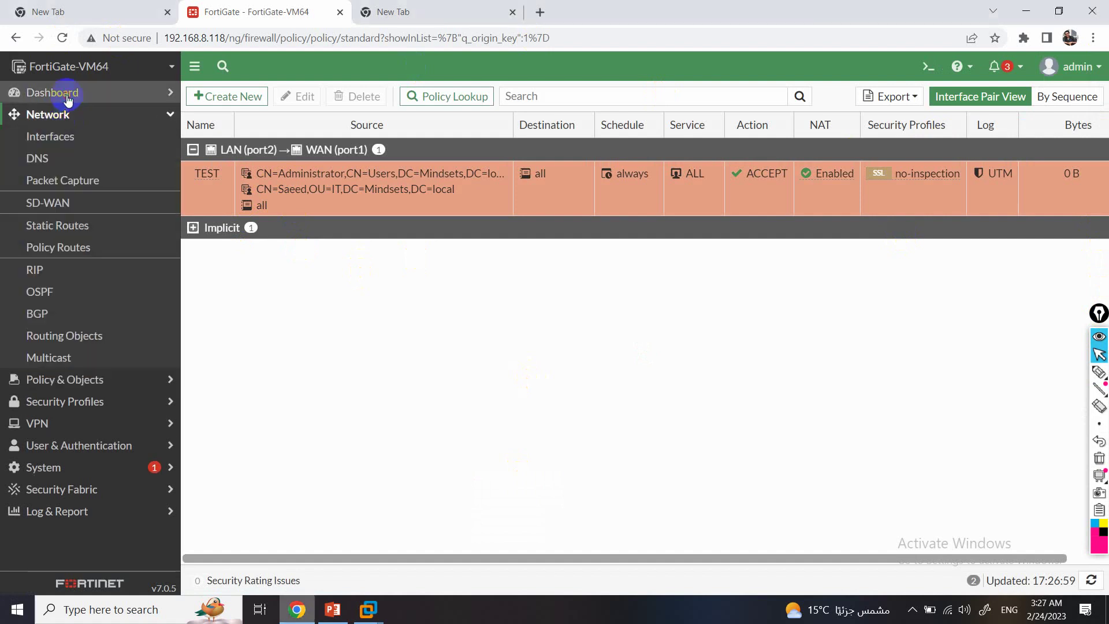
{"action": "left_click", "coordinate": [64, 93]}
{"action": "left_click", "coordinate": [81, 180]}
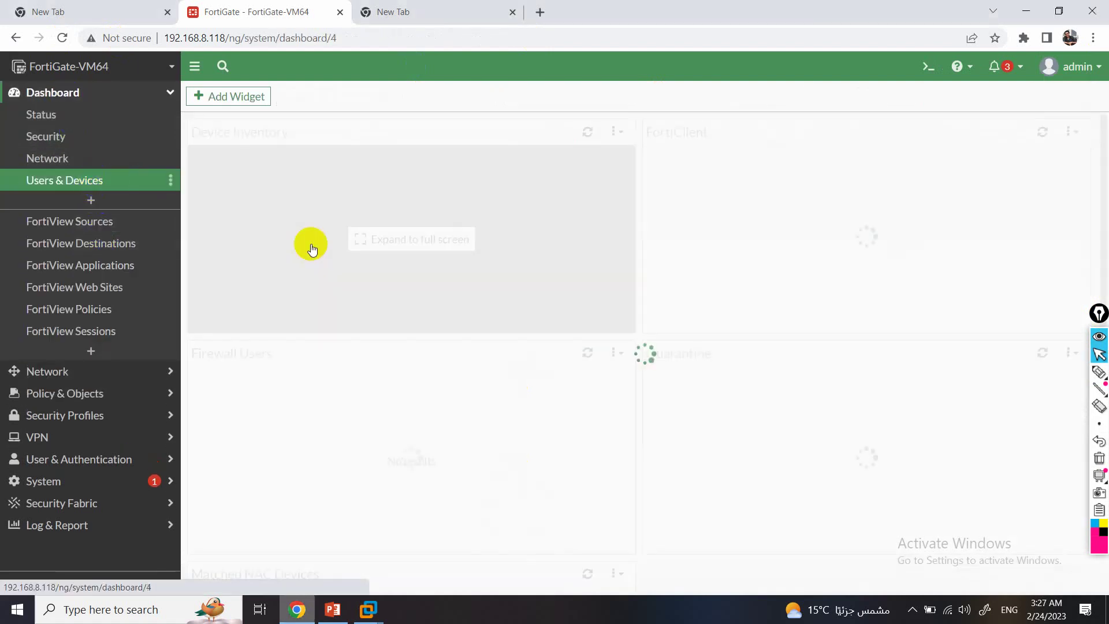
{"action": "left_click", "coordinate": [546, 533]}
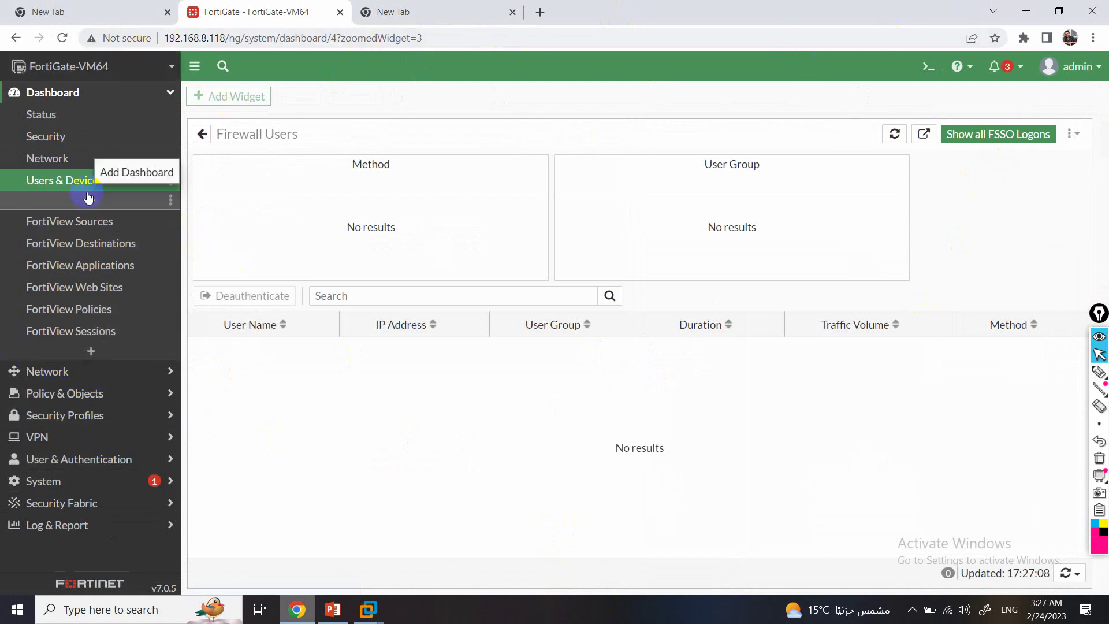
Switch to the Status dashboard and back to Users & Devices to recheck for users.
{"action": "left_click", "coordinate": [72, 111]}
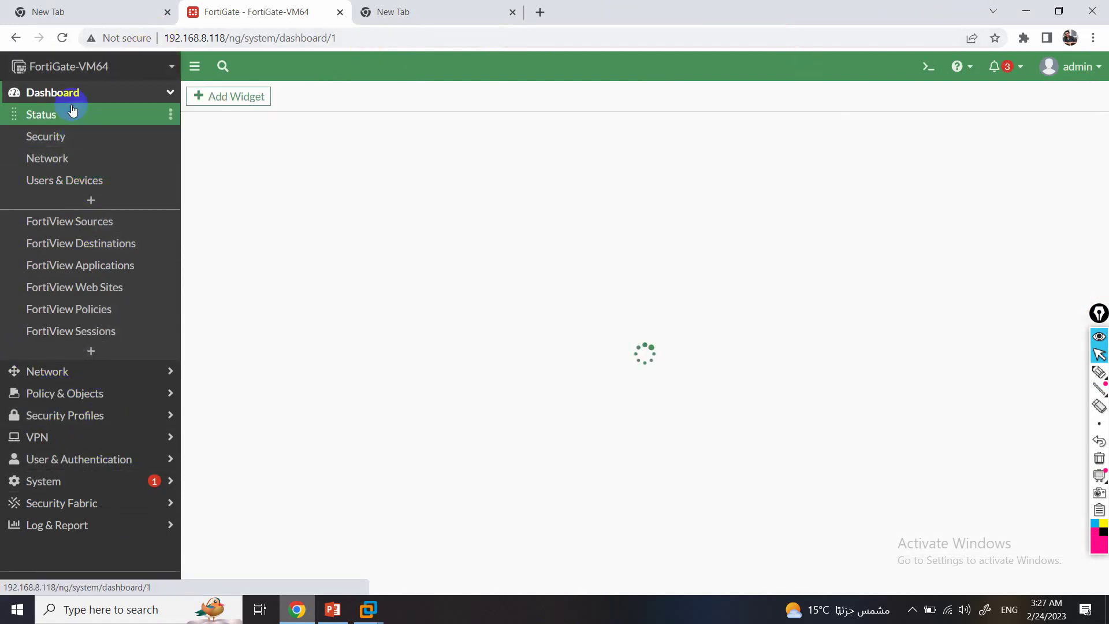
{"action": "left_click", "coordinate": [89, 189]}
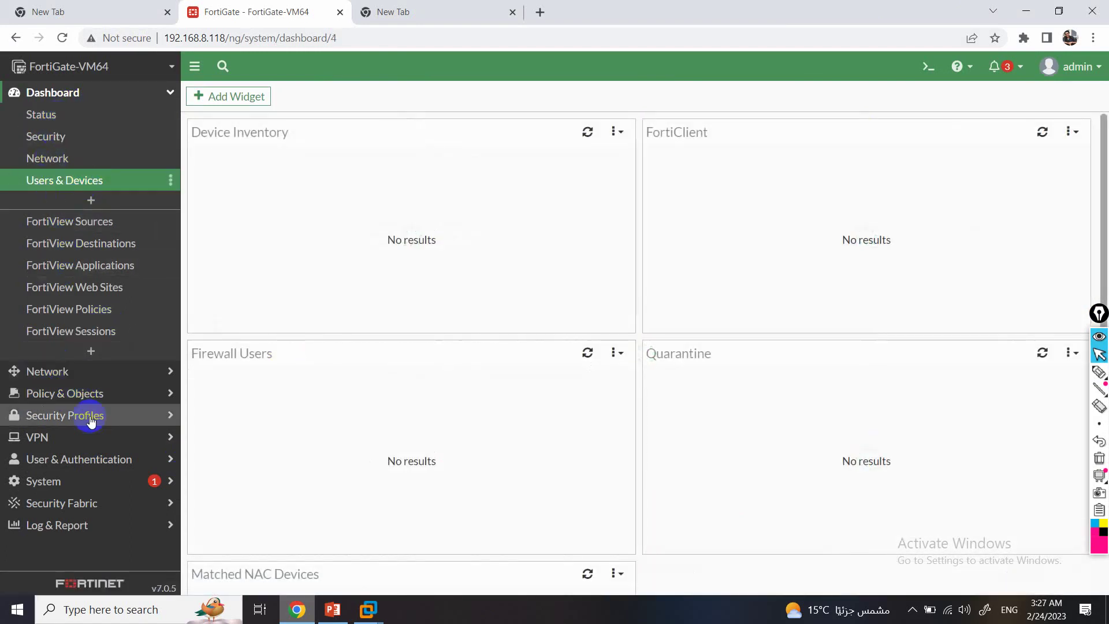
{"action": "left_click", "coordinate": [114, 498]}
Add the IT-LDAP group to the Active Directory connector's polled groups and save the connector.
{"action": "left_click", "coordinate": [104, 378]}
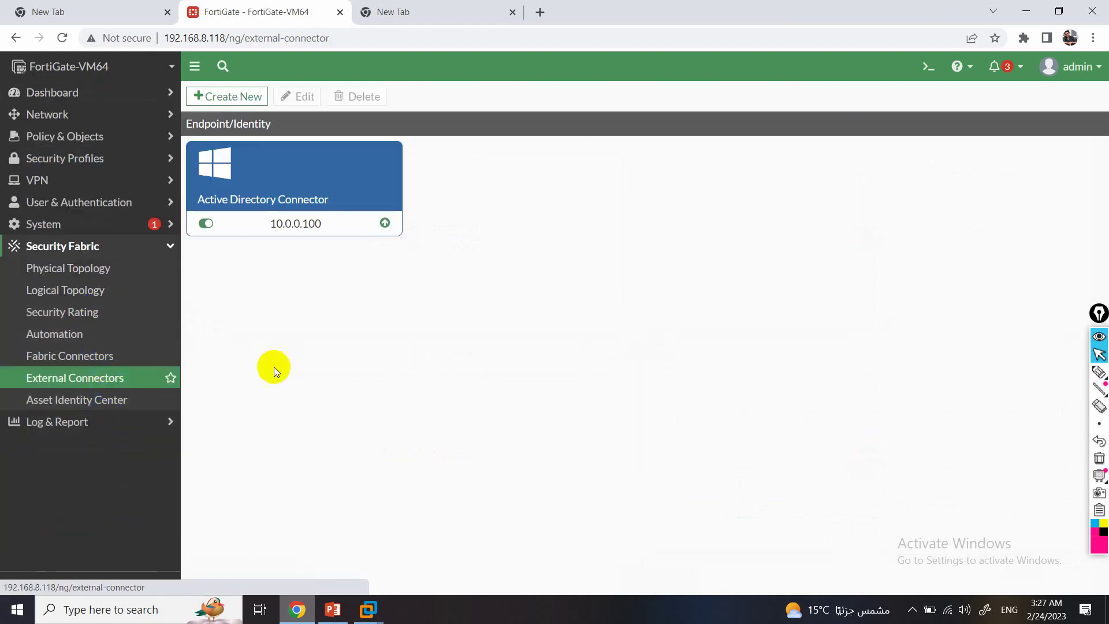
{"action": "left_click", "coordinate": [348, 222]}
{"action": "double_click", "coordinate": [347, 221]}
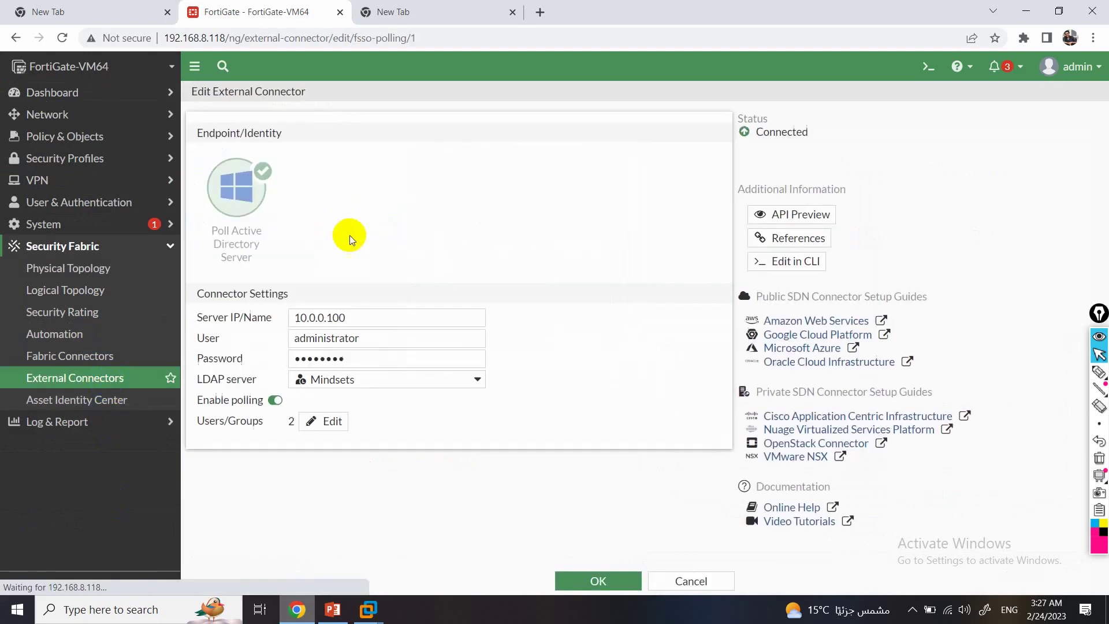
{"action": "left_click", "coordinate": [325, 421]}
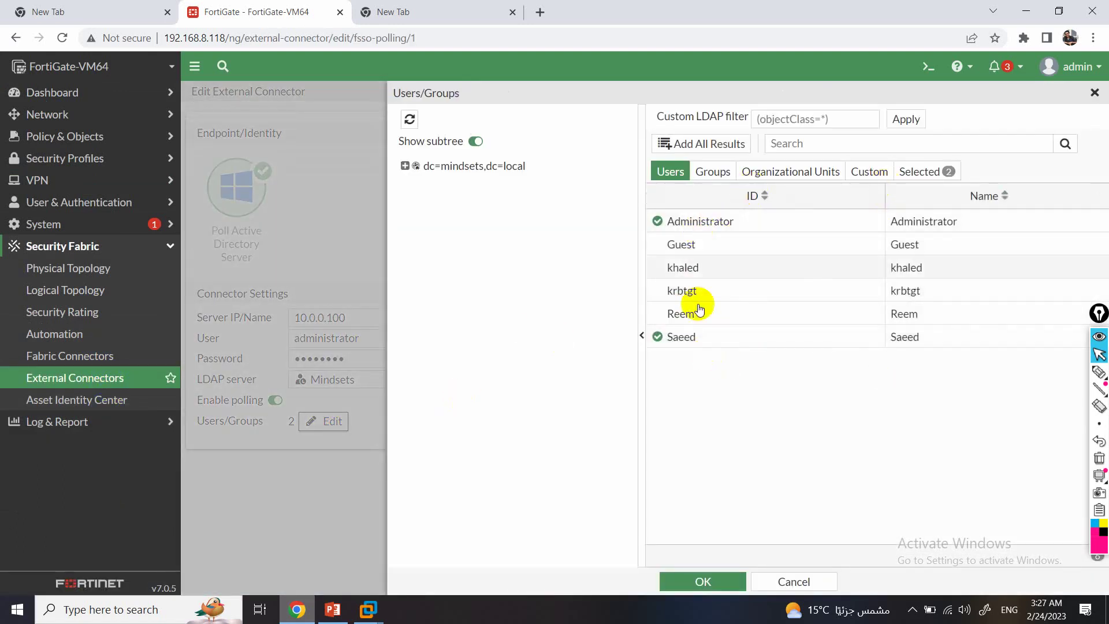
{"action": "left_click", "coordinate": [716, 172]}
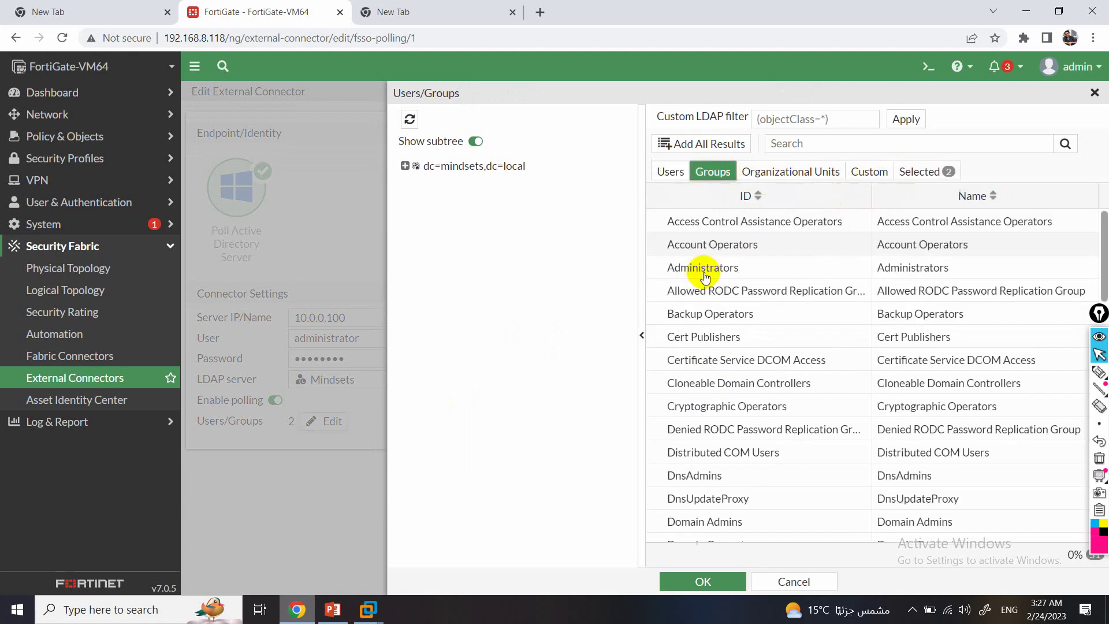
{"action": "left_click", "coordinate": [692, 346]}
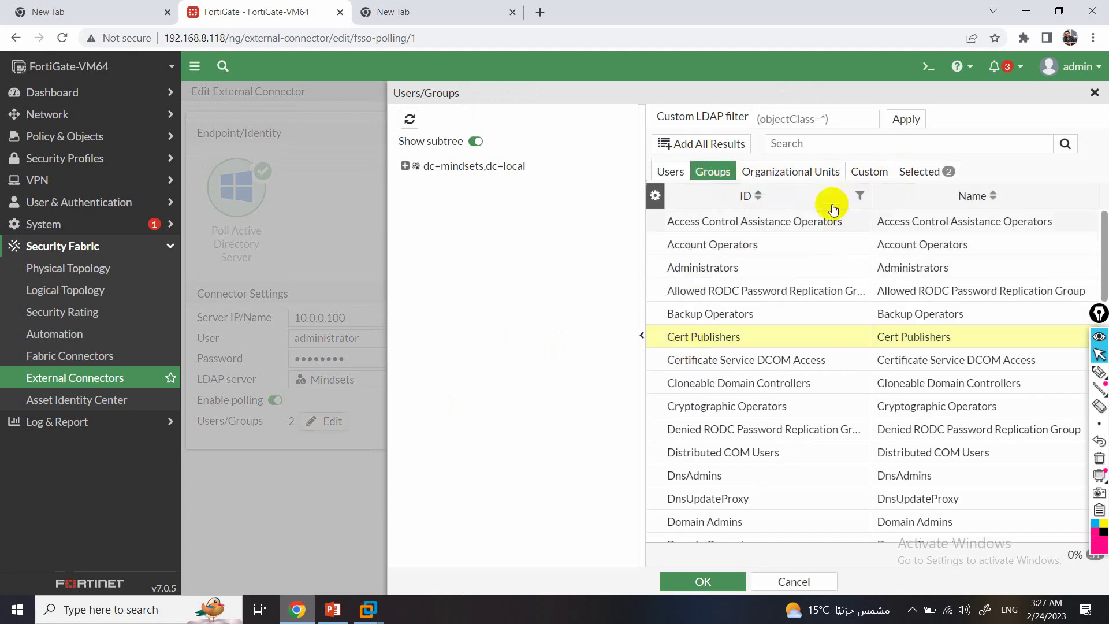
{"action": "left_click", "coordinate": [828, 143]}
{"action": "type", "text": "iy"}
{"action": "key", "text": "BackSpace"}
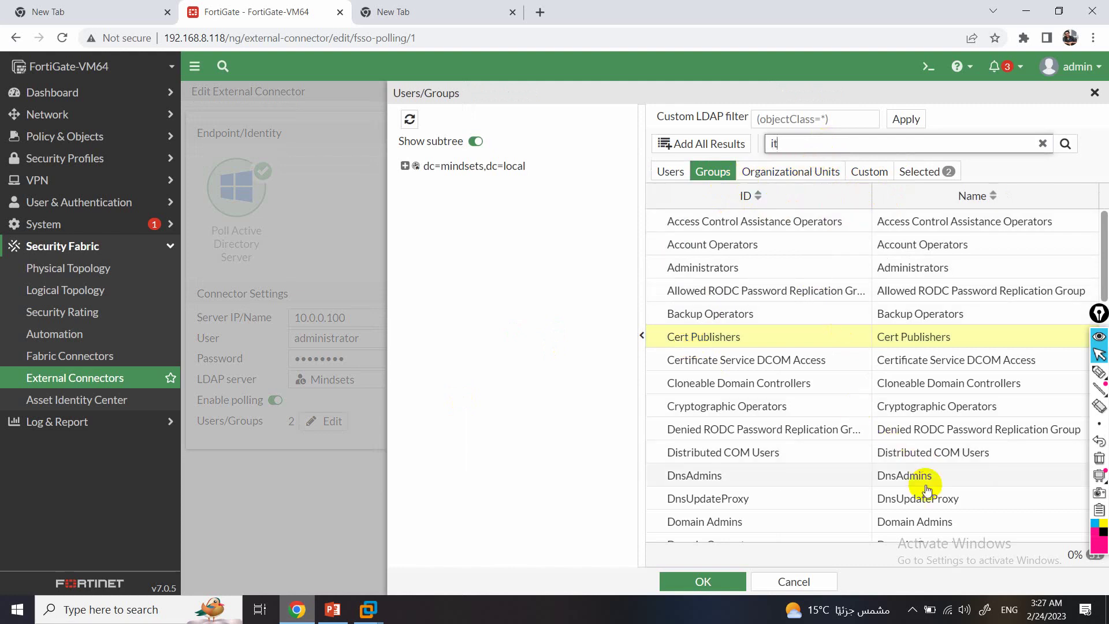
{"action": "left_click", "coordinate": [1066, 143]}
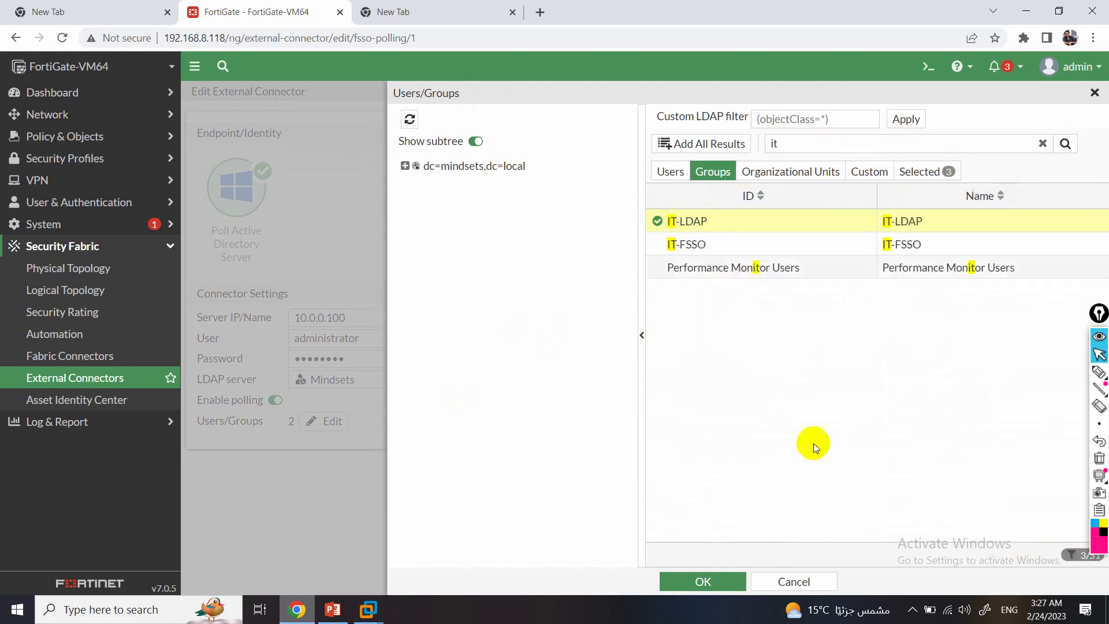
{"action": "left_click", "coordinate": [703, 580]}
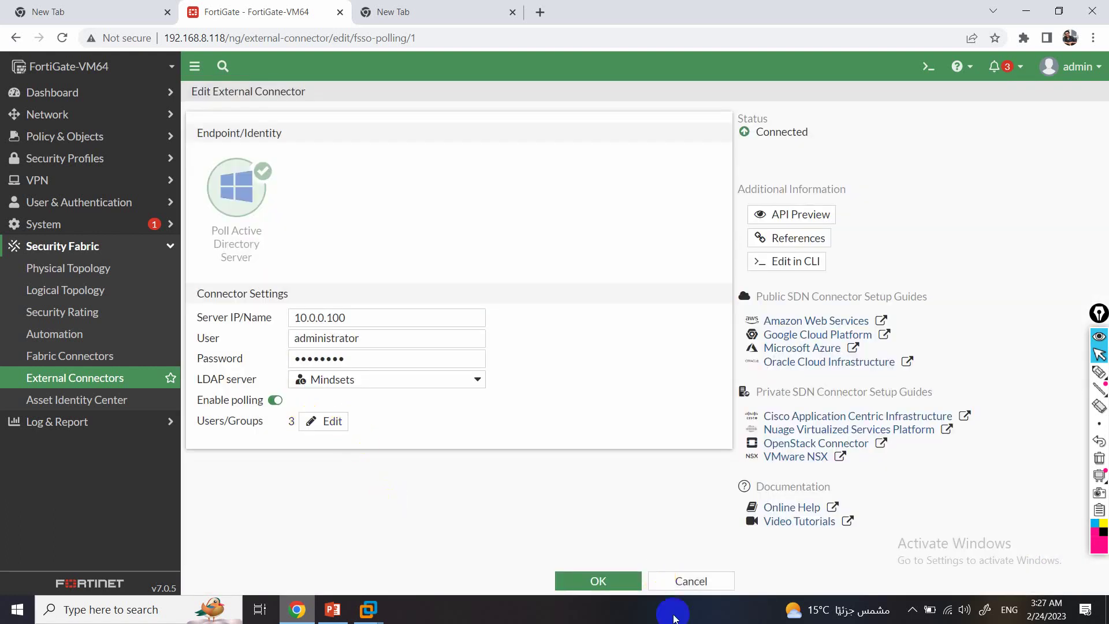
{"action": "left_click", "coordinate": [597, 581]}
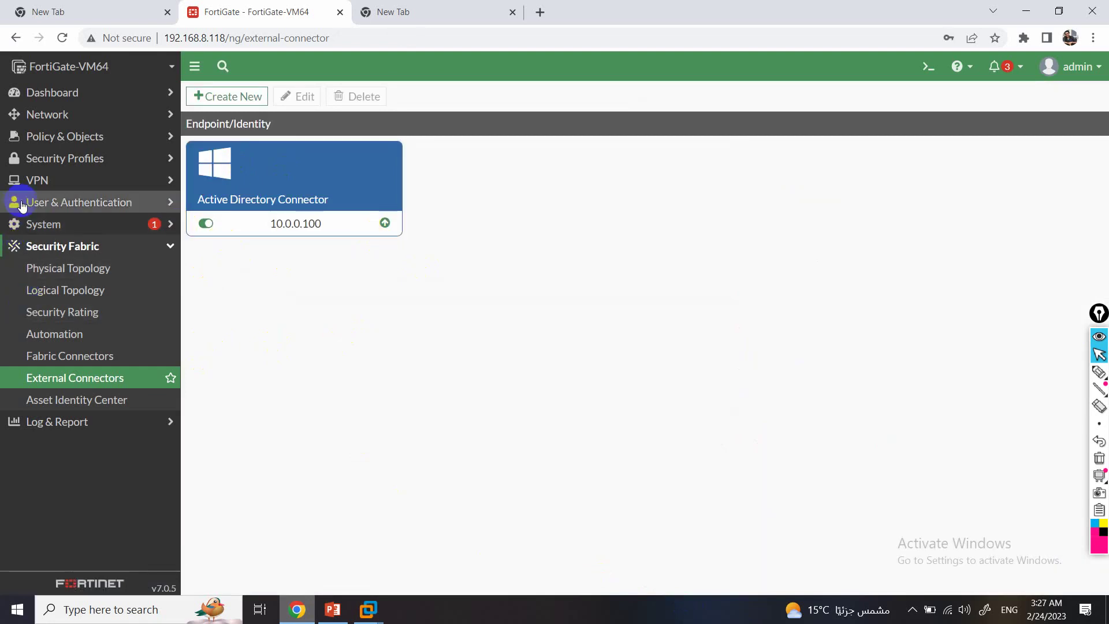
Go to Policy & Objects > Firewall Policy and open the TEST policy.
{"action": "left_click", "coordinate": [57, 202]}
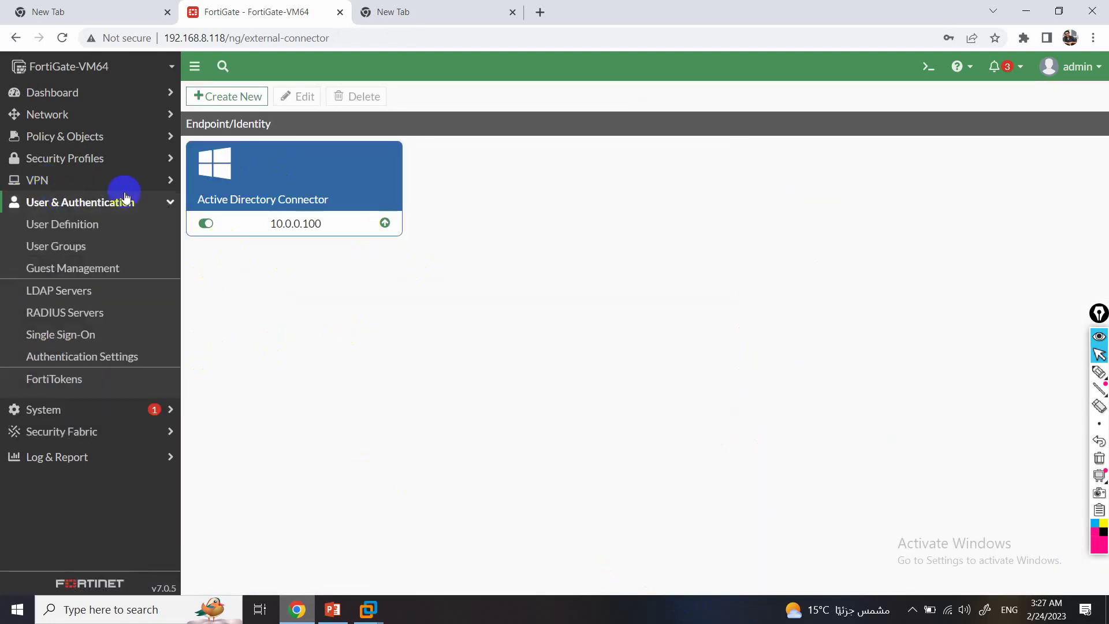
{"action": "left_click", "coordinate": [81, 139]}
{"action": "left_click", "coordinate": [134, 156]}
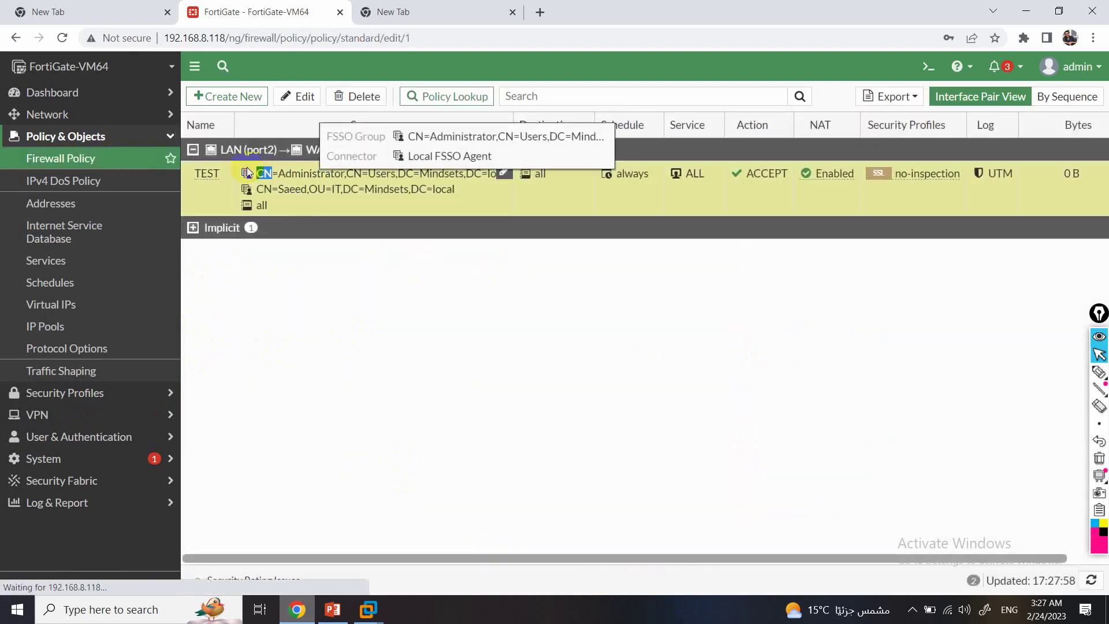
{"action": "double_click", "coordinate": [248, 173]}
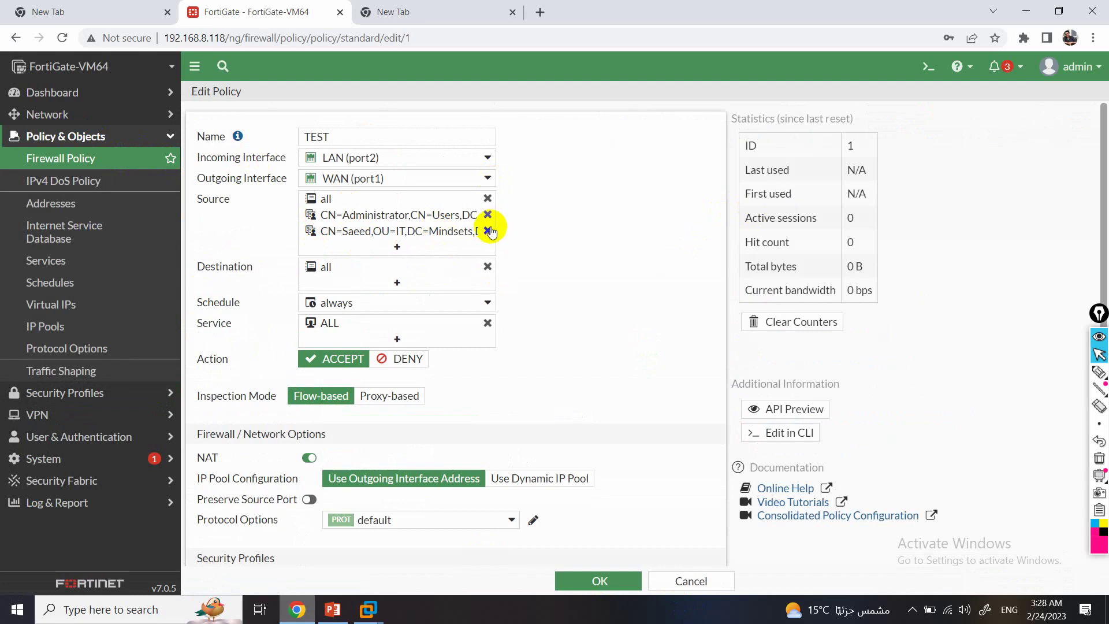
Add the IT-LDAP FSSO user group to the TEST policy's sources and save it.
{"action": "left_click", "coordinate": [420, 254]}
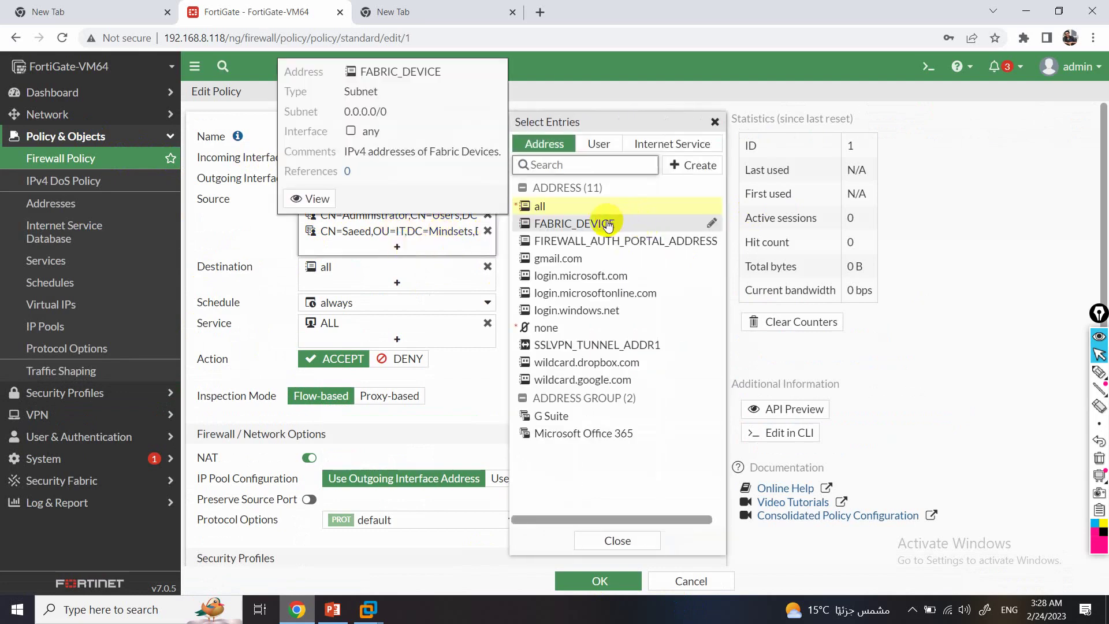
{"action": "left_click", "coordinate": [599, 144]}
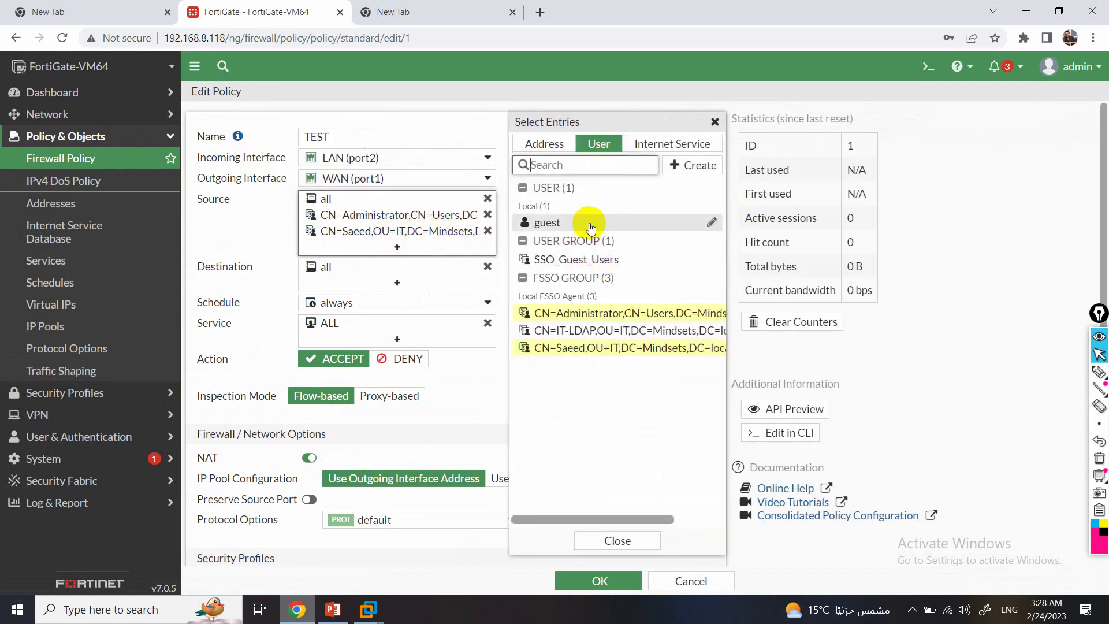
{"action": "left_click", "coordinate": [603, 330]}
{"action": "left_click", "coordinate": [603, 543]}
{"action": "left_click", "coordinate": [595, 579]}
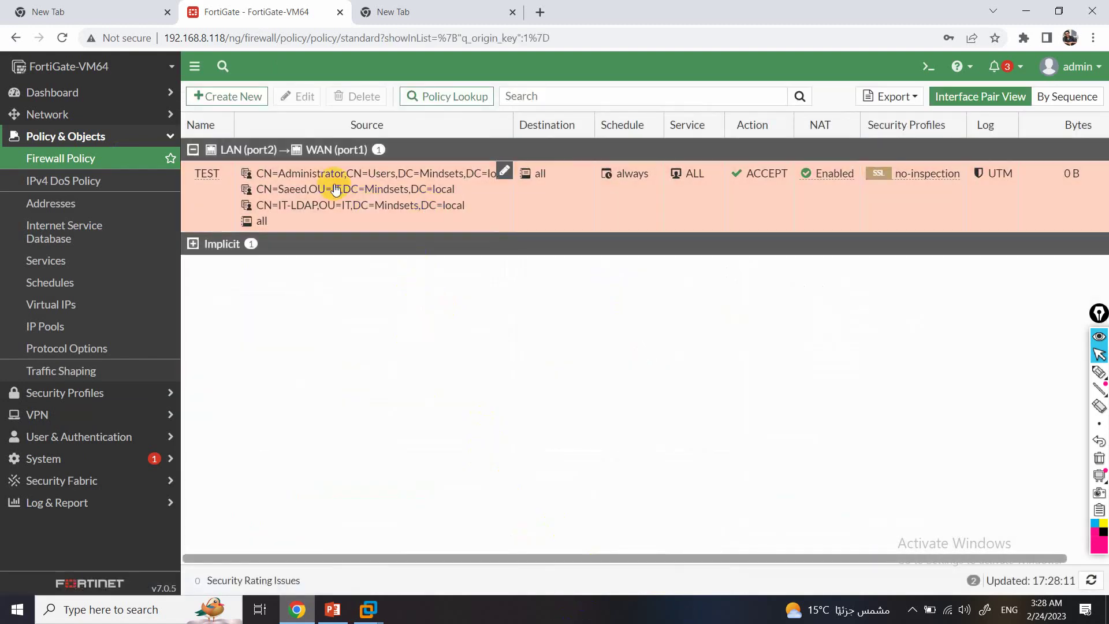
Log off the current user session on the WIN7-FG-3 guest.
{"action": "mouse_move", "coordinate": [367, 609]}
{"action": "left_click", "coordinate": [443, 508]}
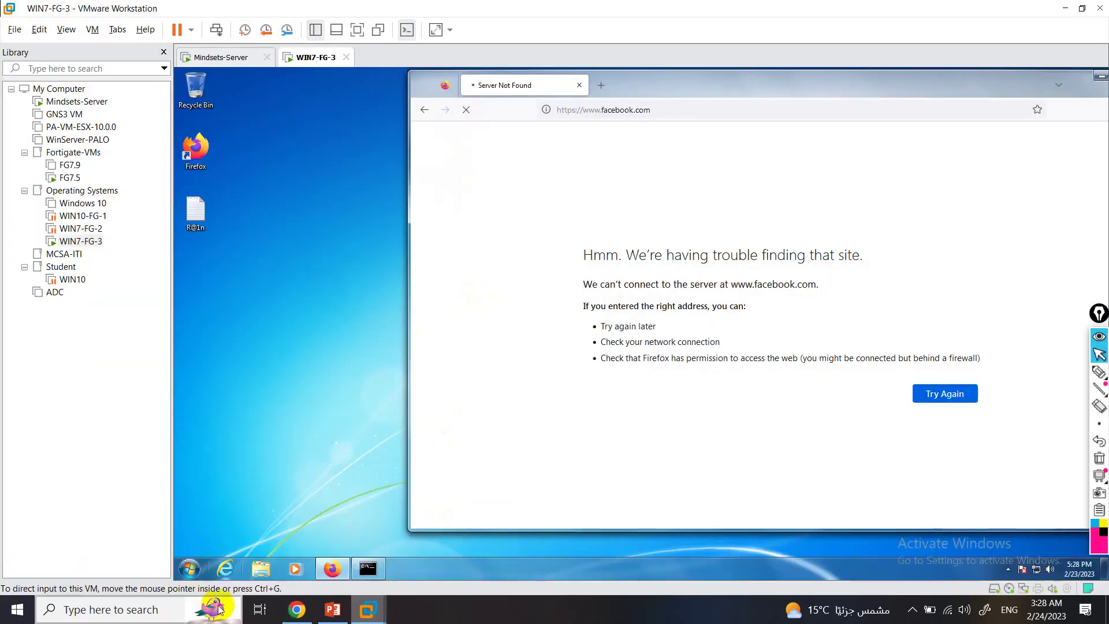
{"action": "left_click", "coordinate": [189, 570]}
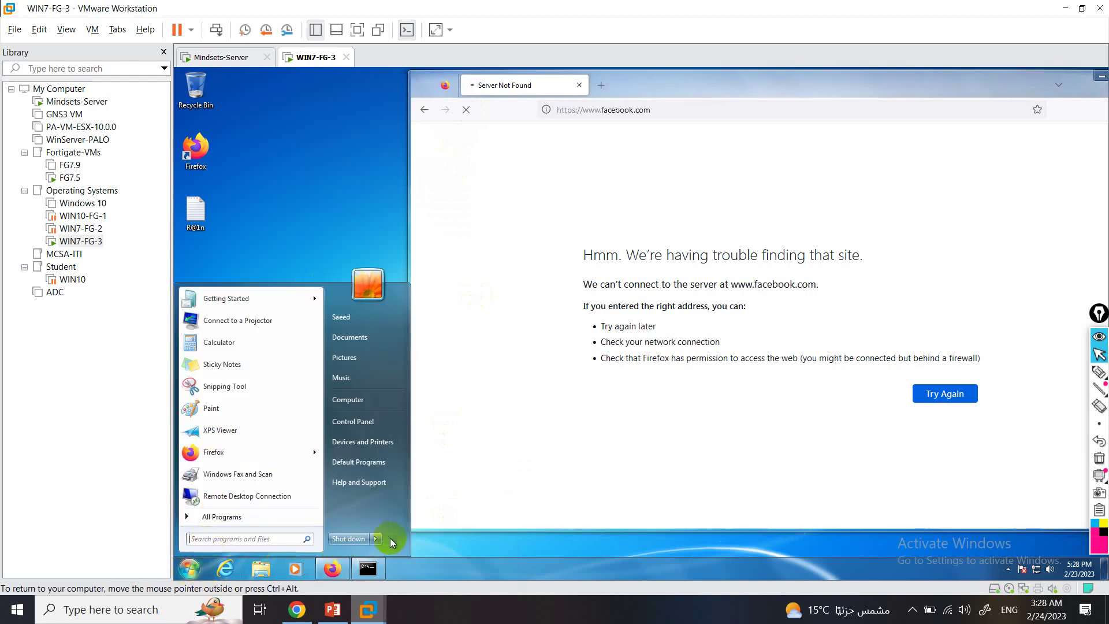
{"action": "left_click", "coordinate": [376, 539]}
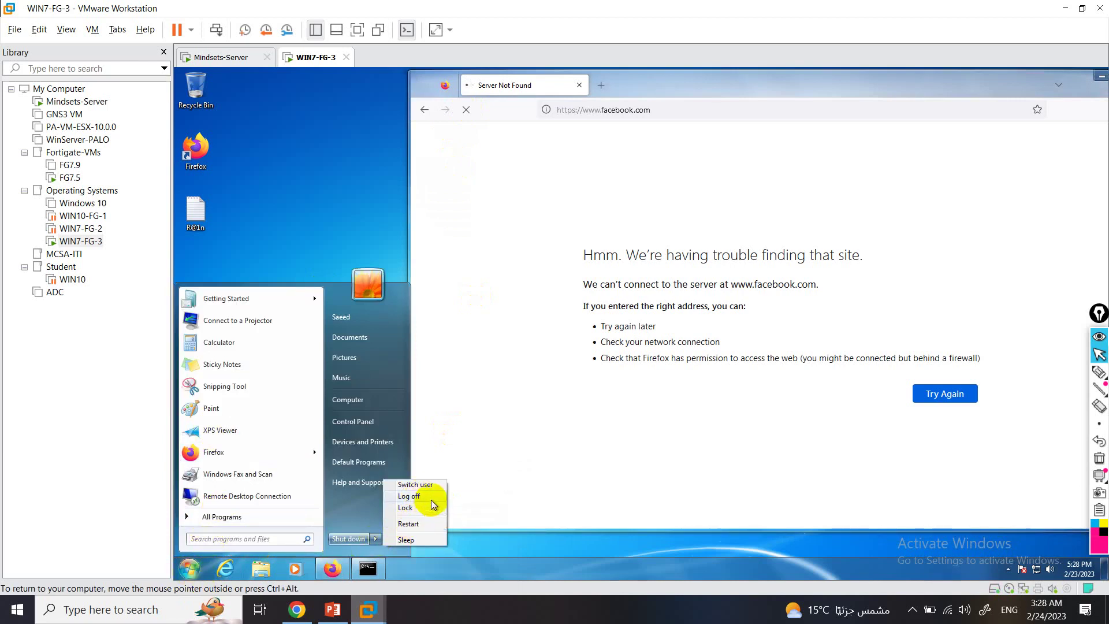
{"action": "left_click", "coordinate": [422, 507]}
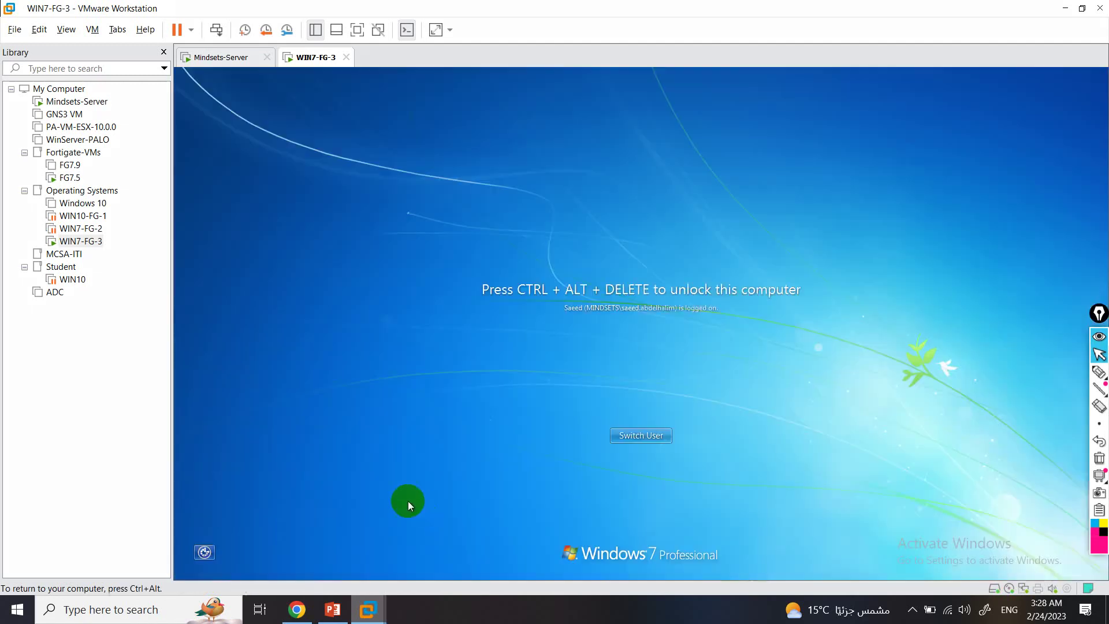
Try signing in as the domain user and dismiss the incorrect password error.
{"action": "left_click", "coordinate": [641, 441]}
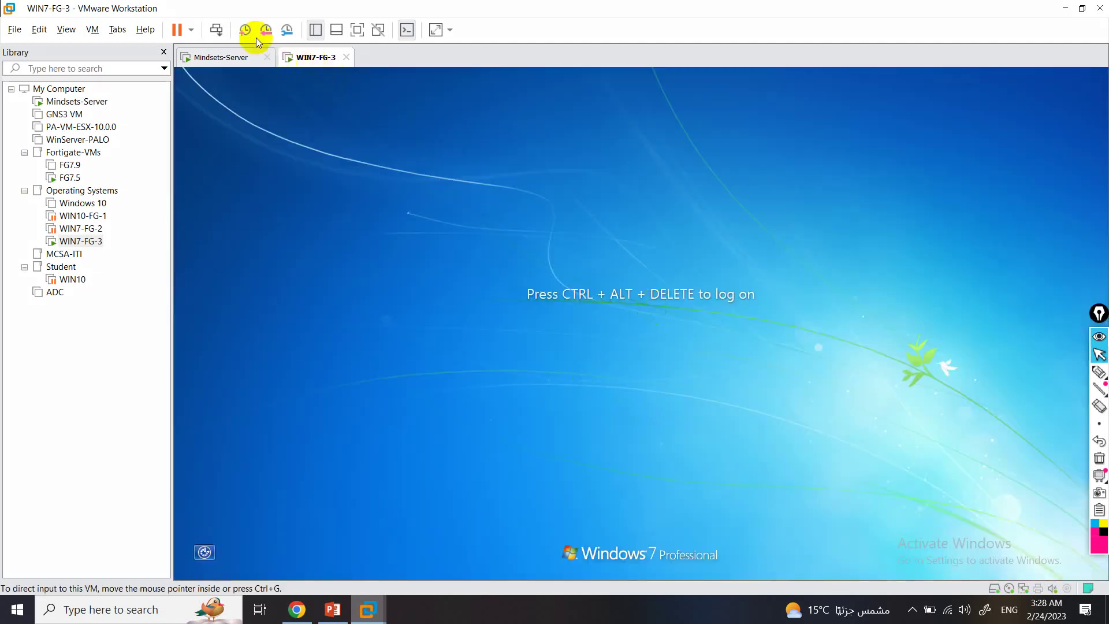
{"action": "left_click", "coordinate": [216, 29]}
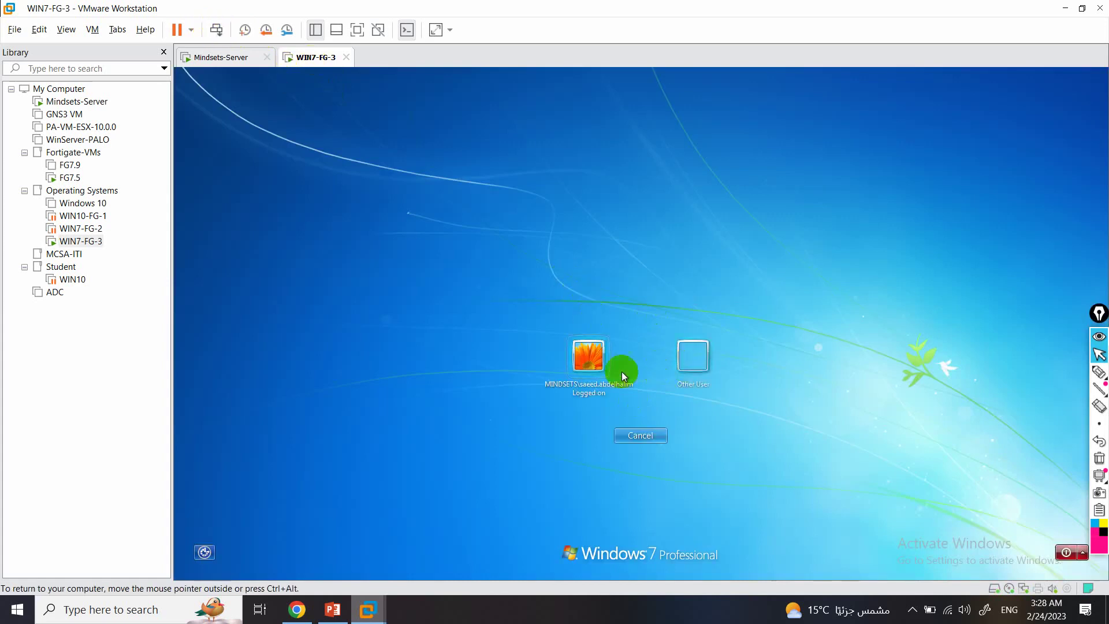
{"action": "left_click", "coordinate": [597, 370]}
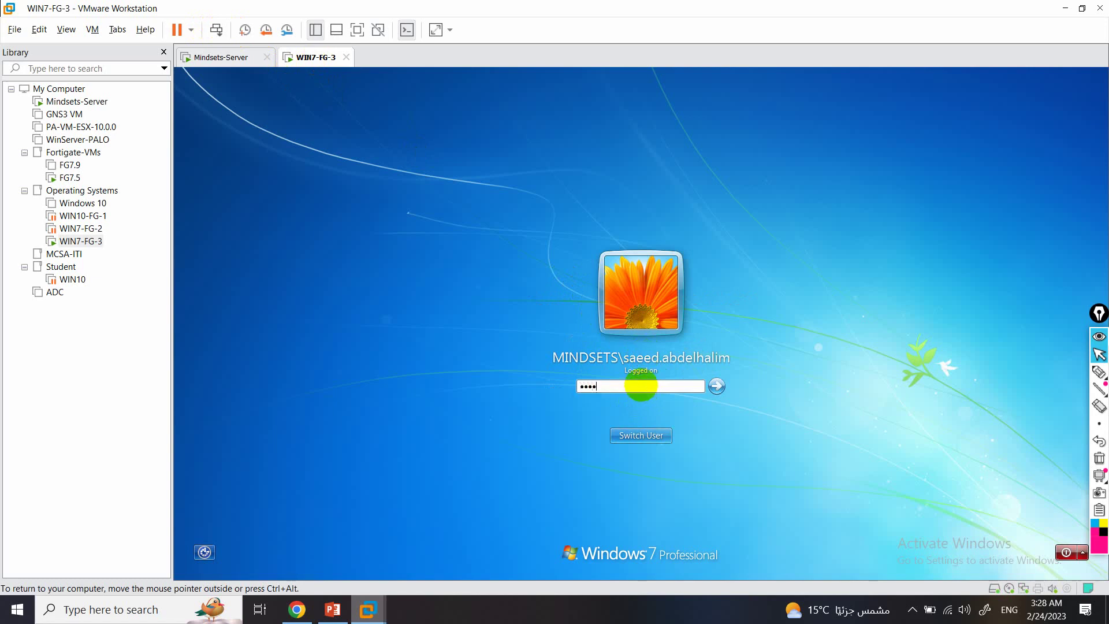
{"action": "key", "text": "Return"}
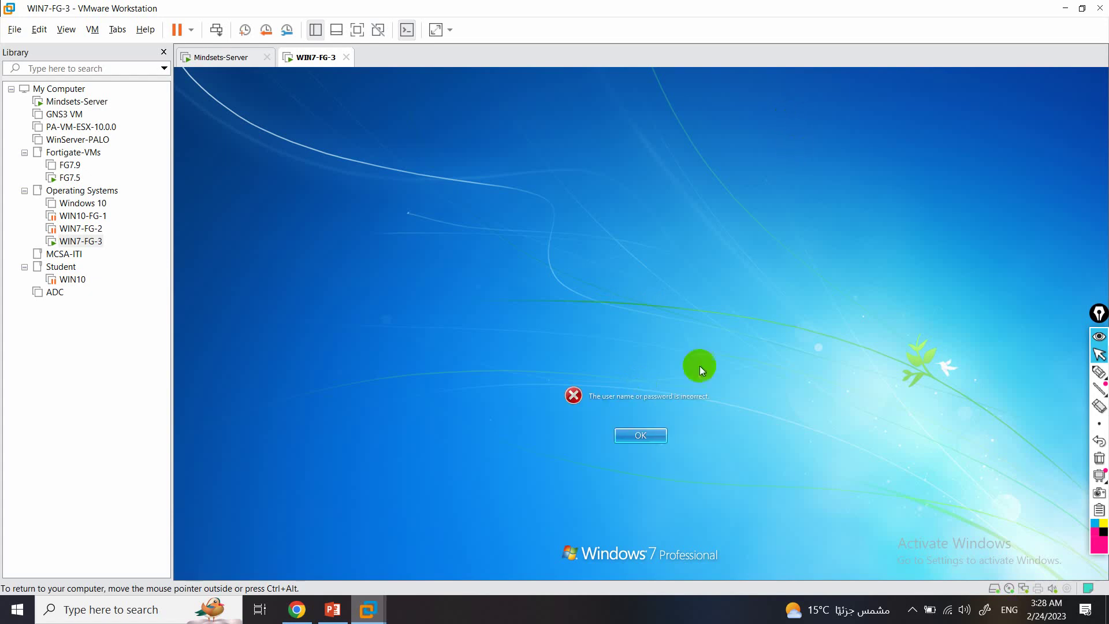
{"action": "left_click", "coordinate": [641, 433]}
Retry the domain user's password twice, dismissing each logon error.
{"action": "left_click", "coordinate": [648, 385]}
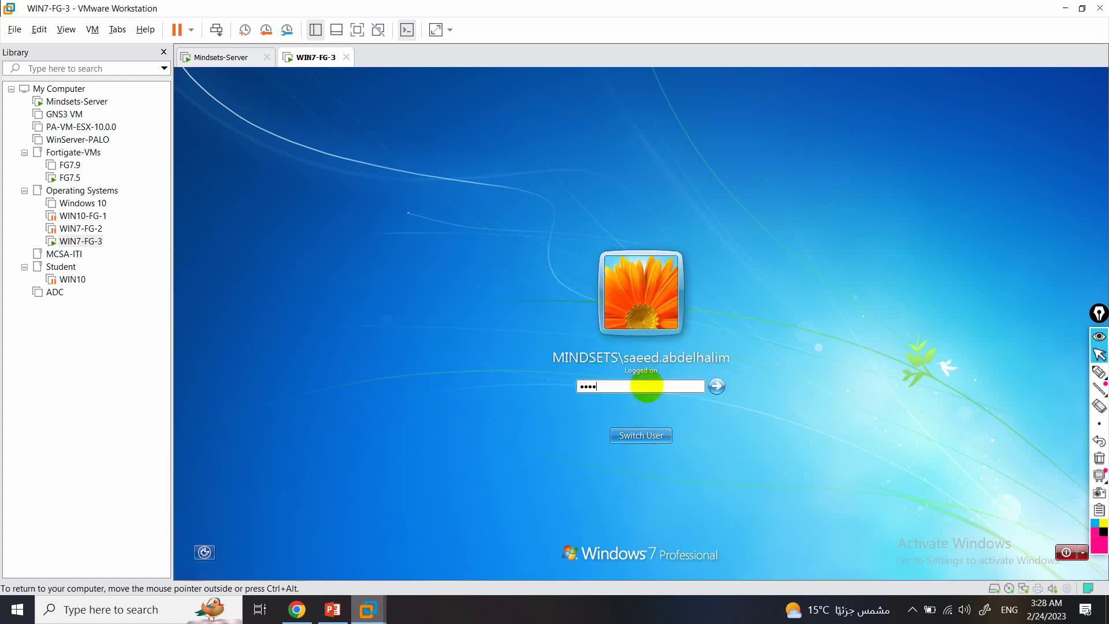
{"action": "key", "text": "Return"}
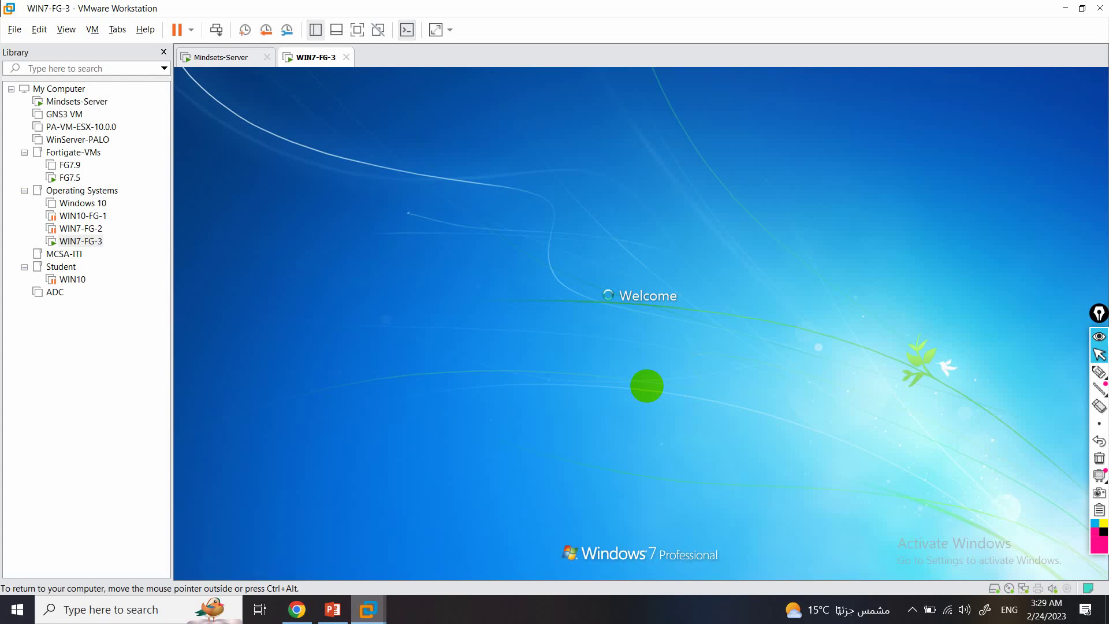
{"action": "left_click", "coordinate": [646, 434]}
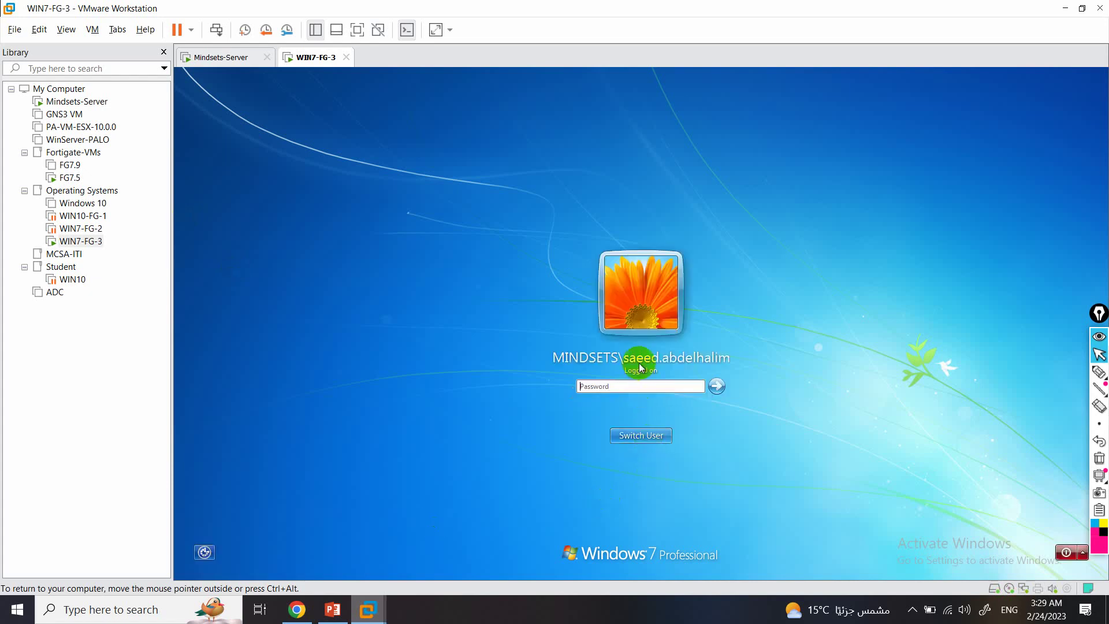
{"action": "left_click", "coordinate": [667, 384]}
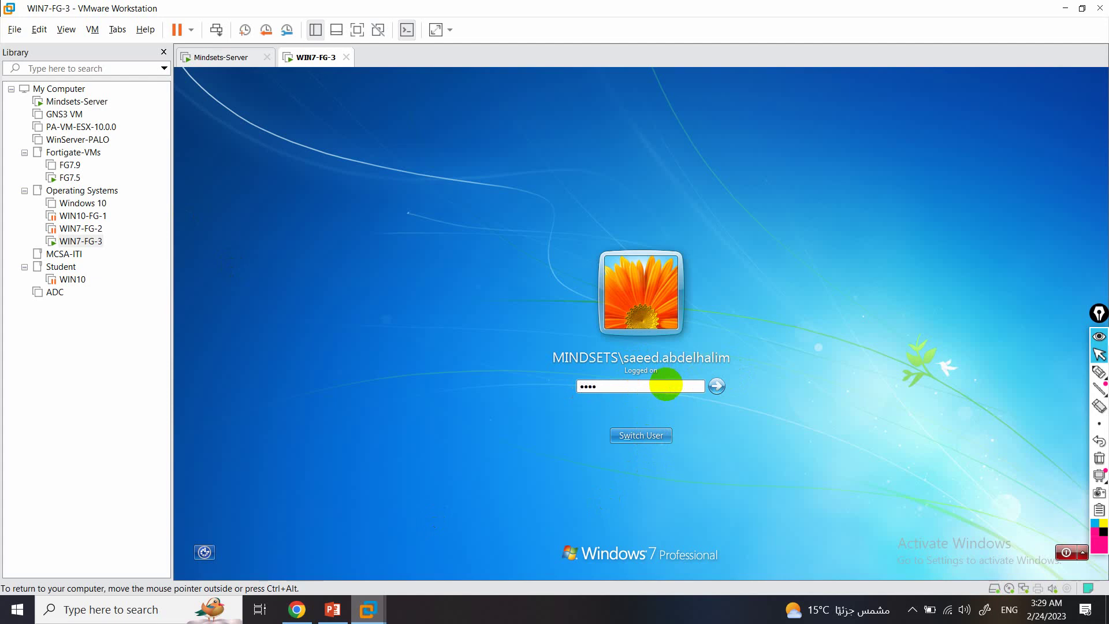
{"action": "key", "text": "Return"}
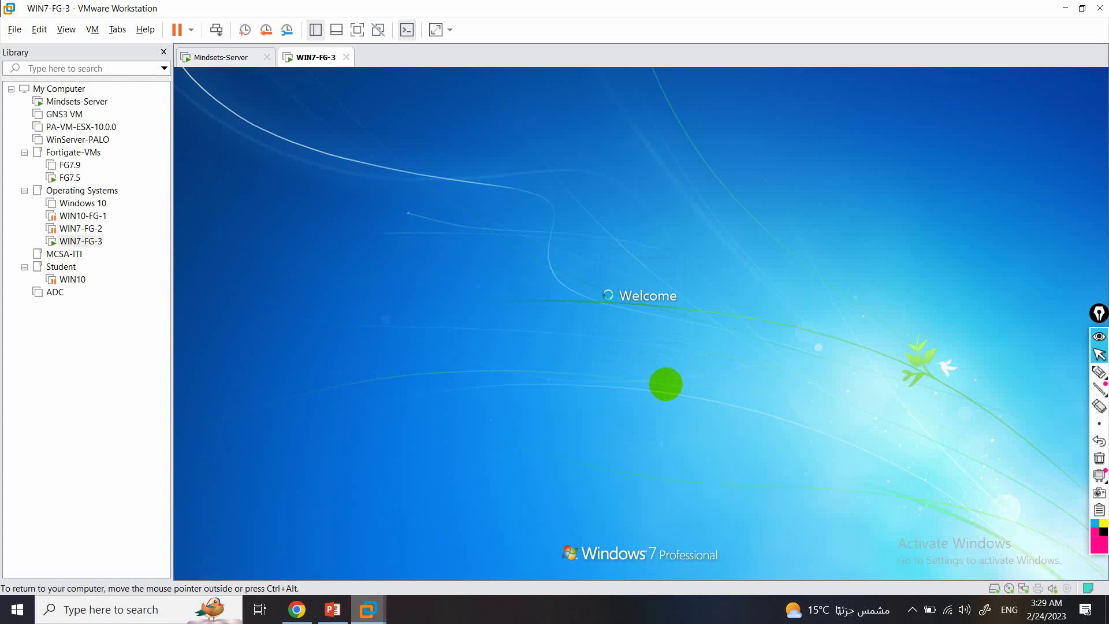
{"action": "left_click", "coordinate": [664, 432]}
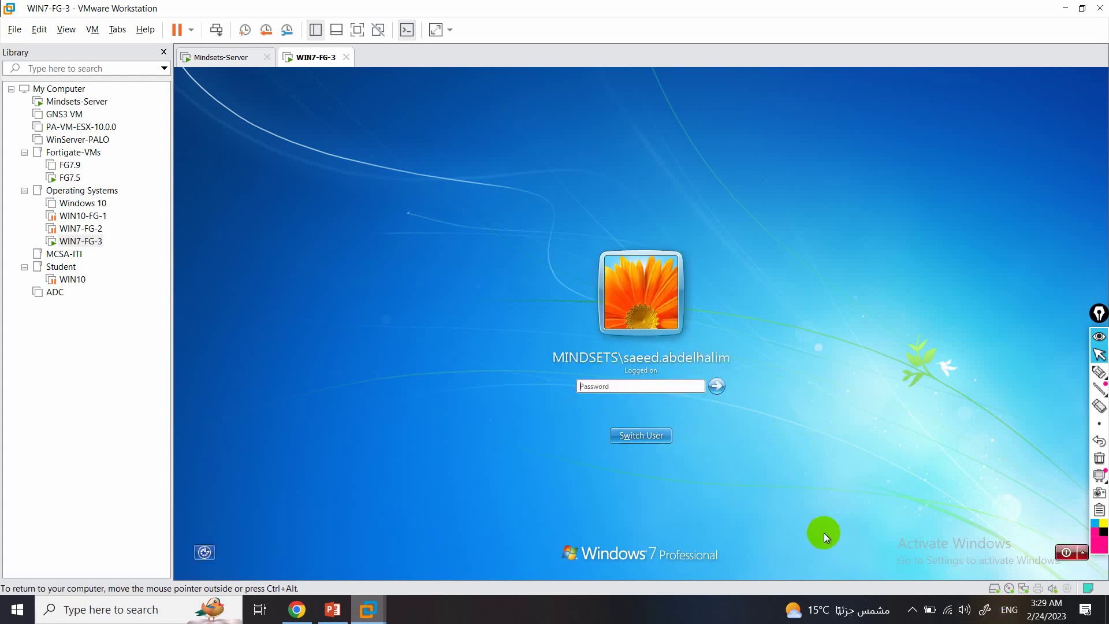
Enter the password on the lock screen to unlock the Windows 7 desktop.
{"action": "left_click", "coordinate": [912, 609]}
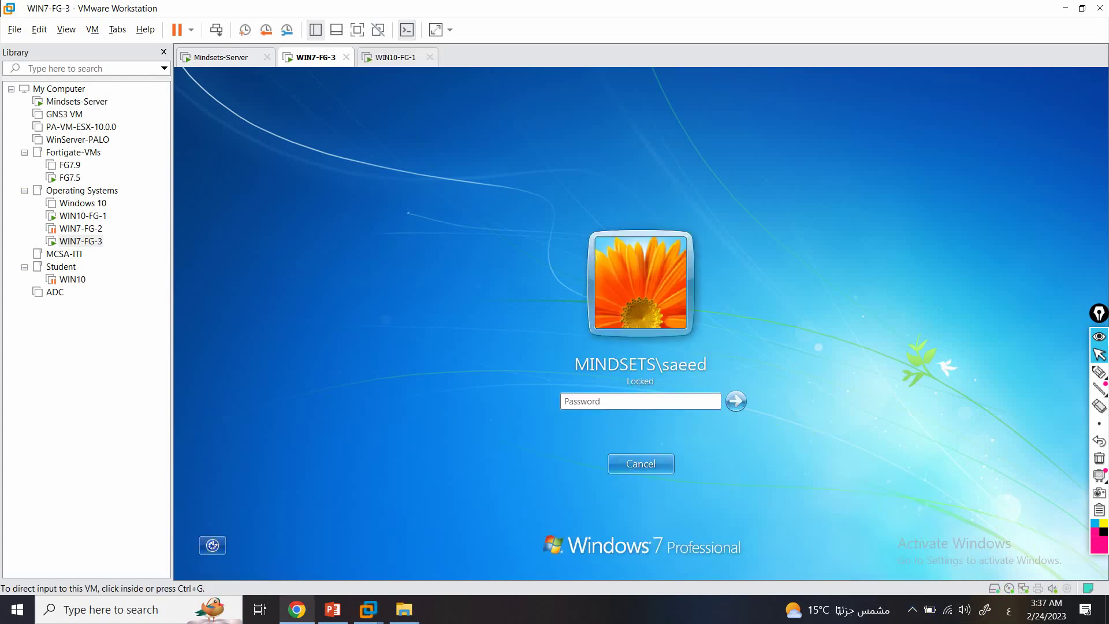
{"action": "left_click", "coordinate": [632, 404]}
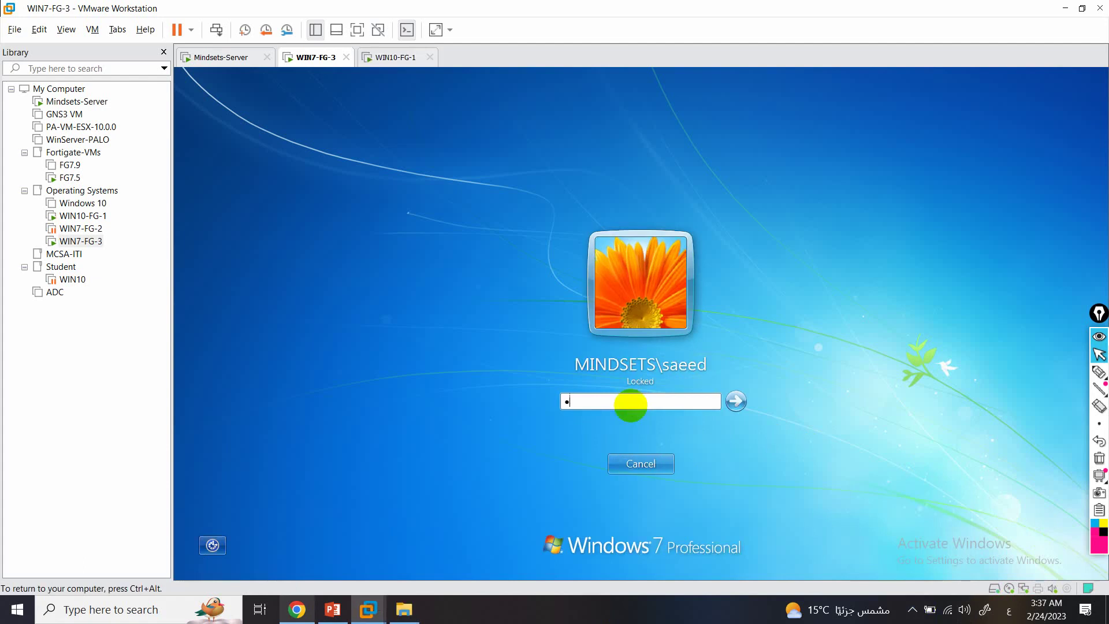
{"action": "key", "text": "Return"}
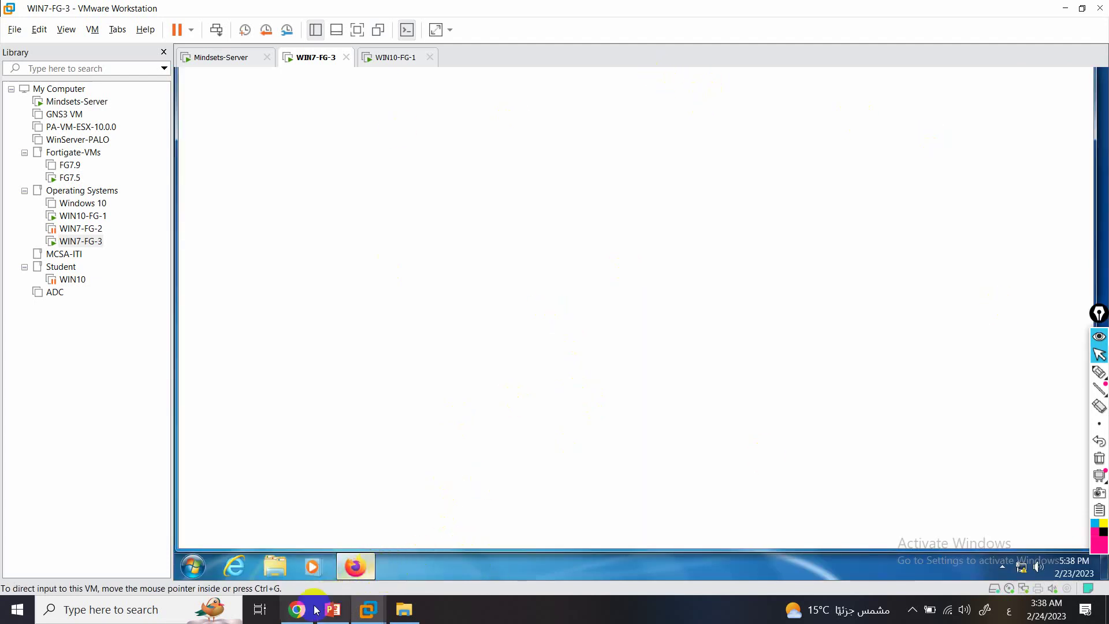
View the Users & Devices and Network dashboards, then minimize the FortiGate browser.
{"action": "mouse_move", "coordinate": [364, 564]}
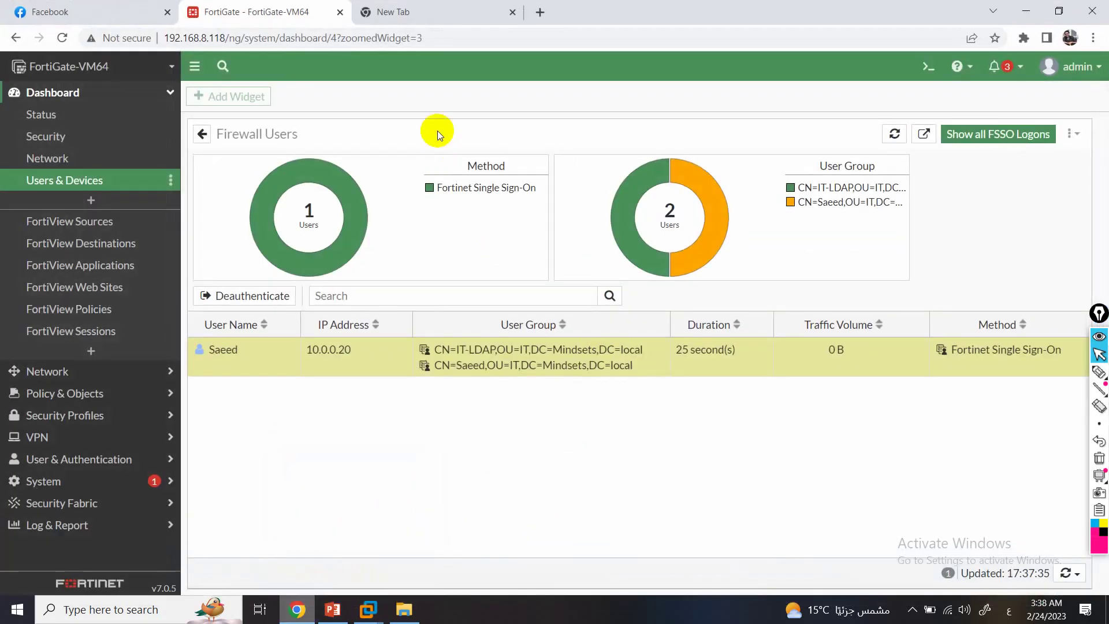
{"action": "left_click", "coordinate": [82, 174]}
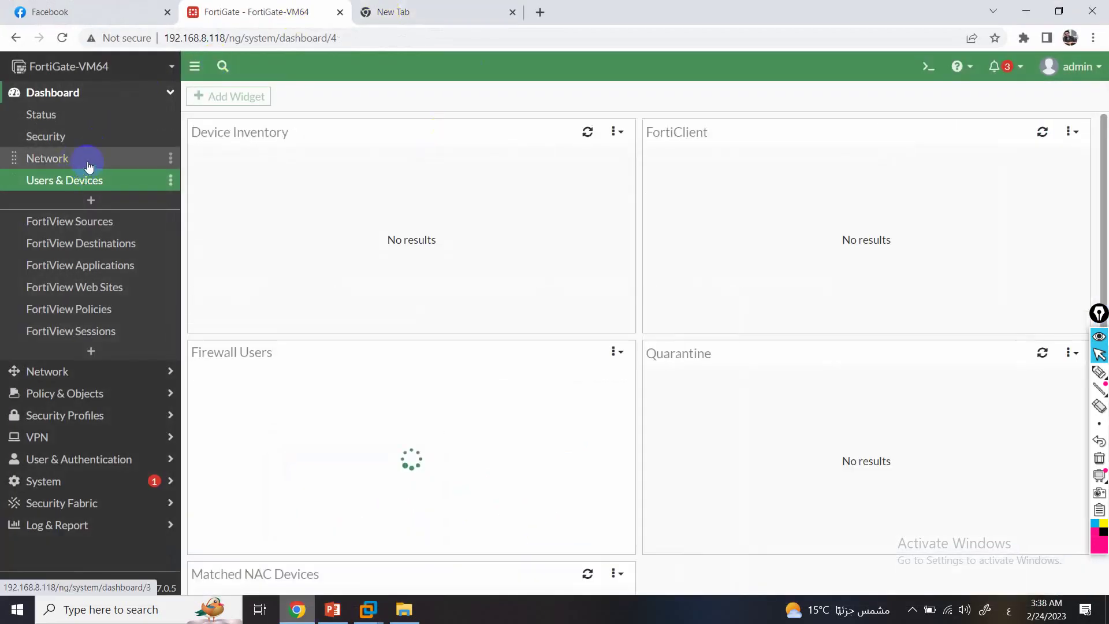
{"action": "left_click", "coordinate": [79, 160]}
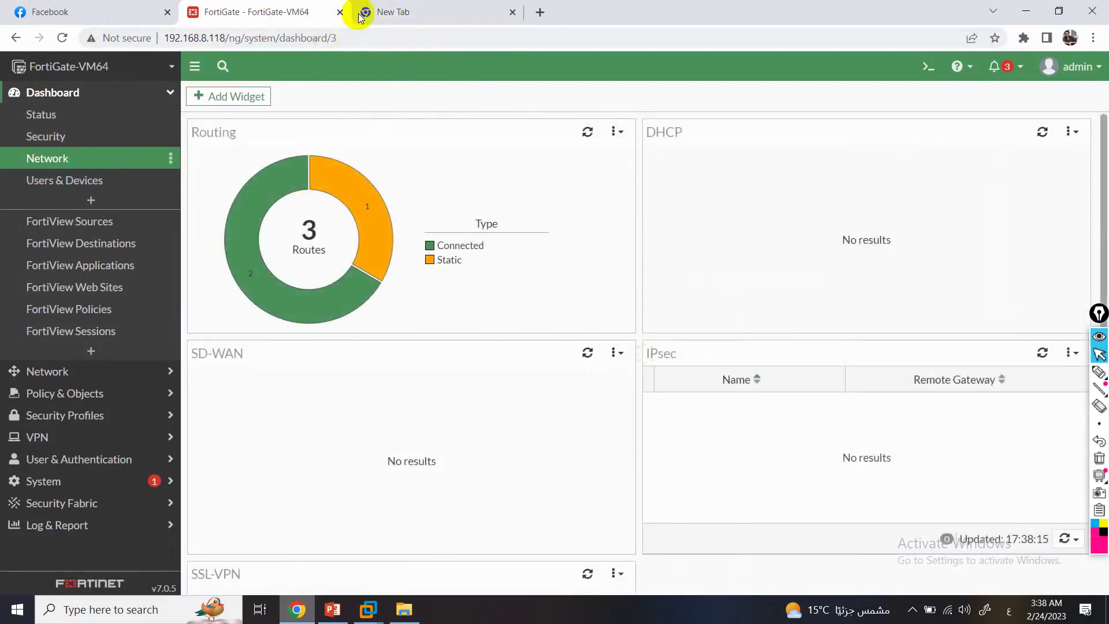
{"action": "left_click", "coordinate": [1026, 11]}
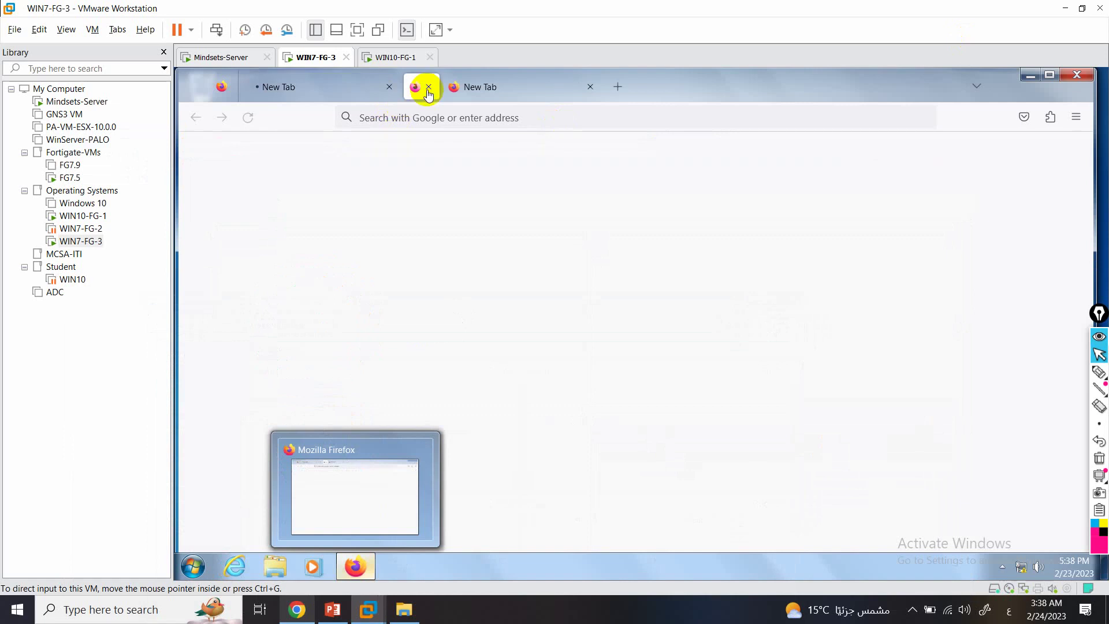
Return to the WIN7-FG-3 guest and run a Firefox web search for 'g'.
{"action": "left_click", "coordinate": [439, 87]}
{"action": "left_click", "coordinate": [405, 60]}
{"action": "right_click", "coordinate": [404, 63]}
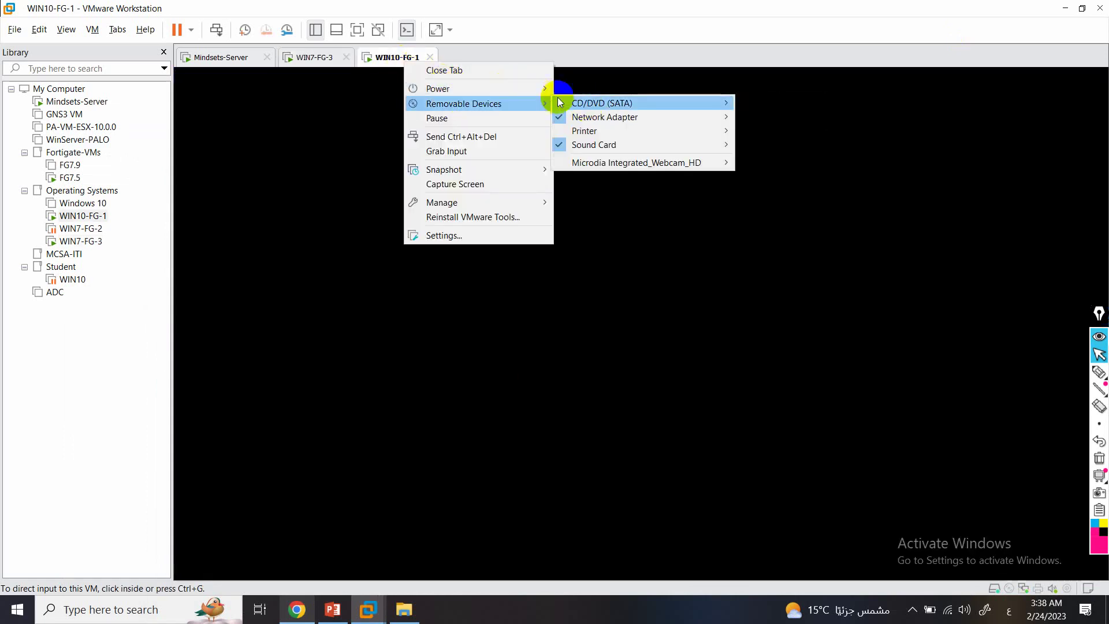
{"action": "mouse_move", "coordinate": [528, 93]}
{"action": "left_click", "coordinate": [323, 60]}
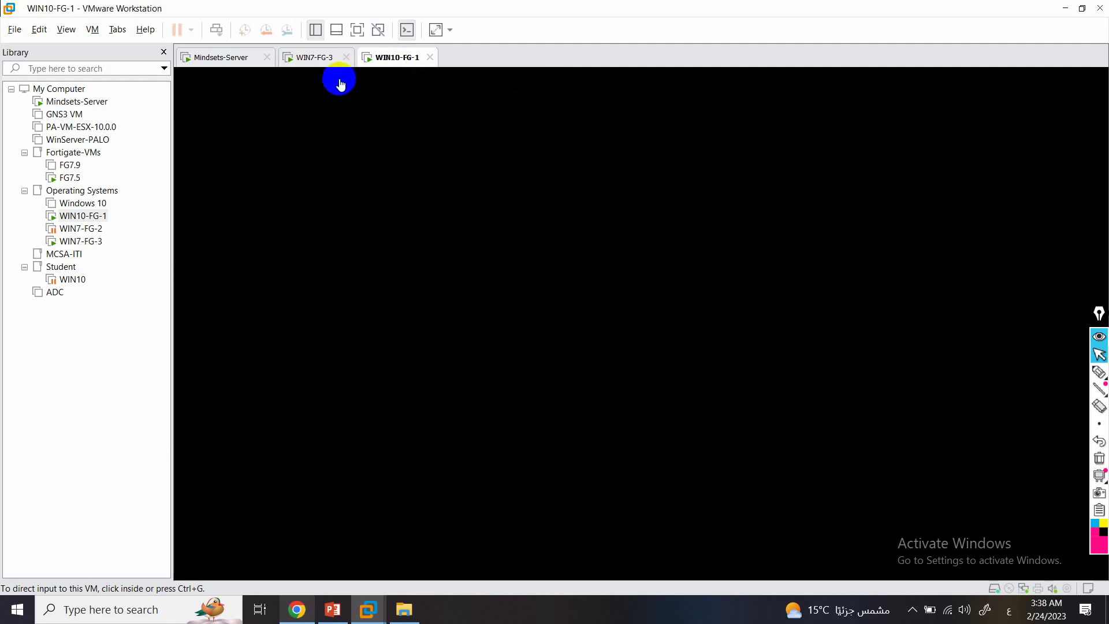
{"action": "left_click", "coordinate": [526, 118]}
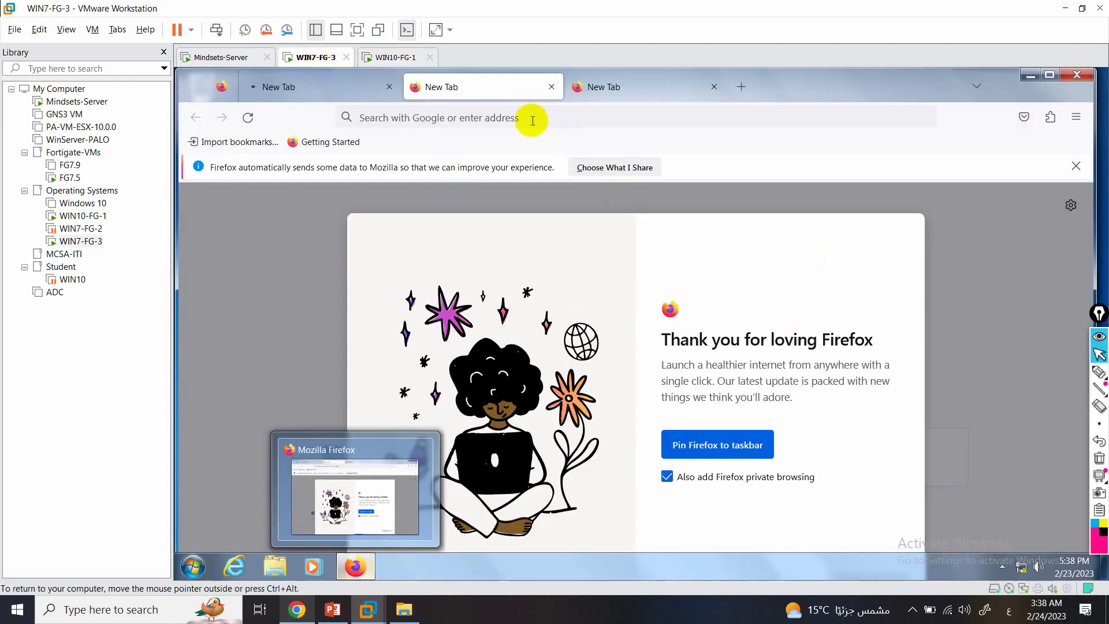
{"action": "type", "text": "g"}
{"action": "key", "text": "Return"}
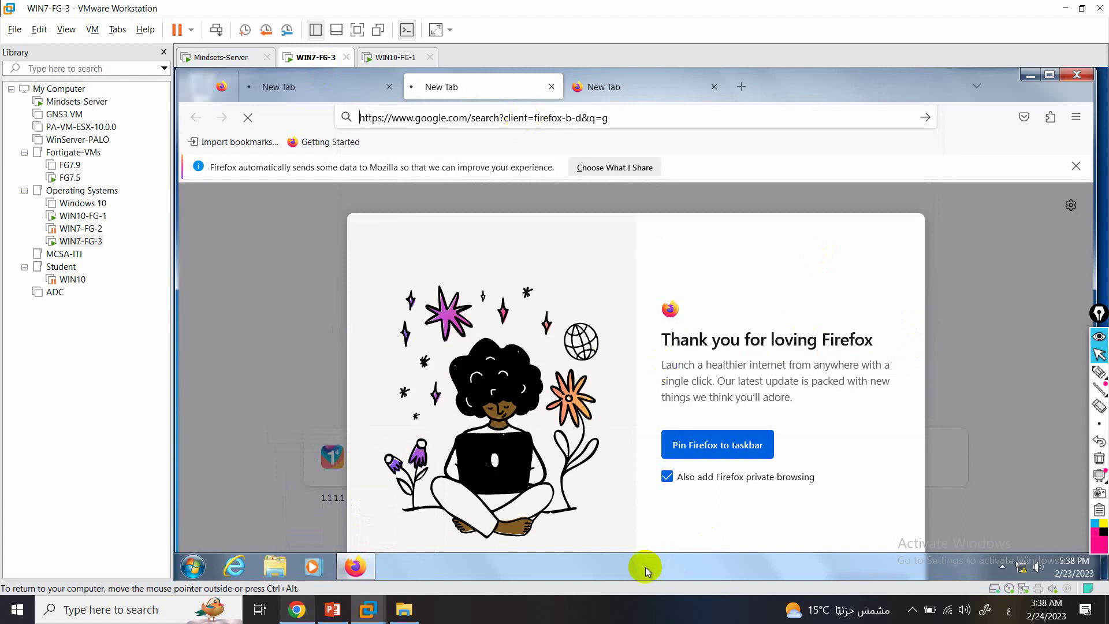
Start a continuous ping to 8.8.8.8 from a guest command prompt, then return to FortiGate.
{"action": "key", "text": "super+r"}
{"action": "type", "text": "cmd"}
{"action": "key", "text": "Return"}
{"action": "type", "text": "ping 8.8.8.8 -t"}
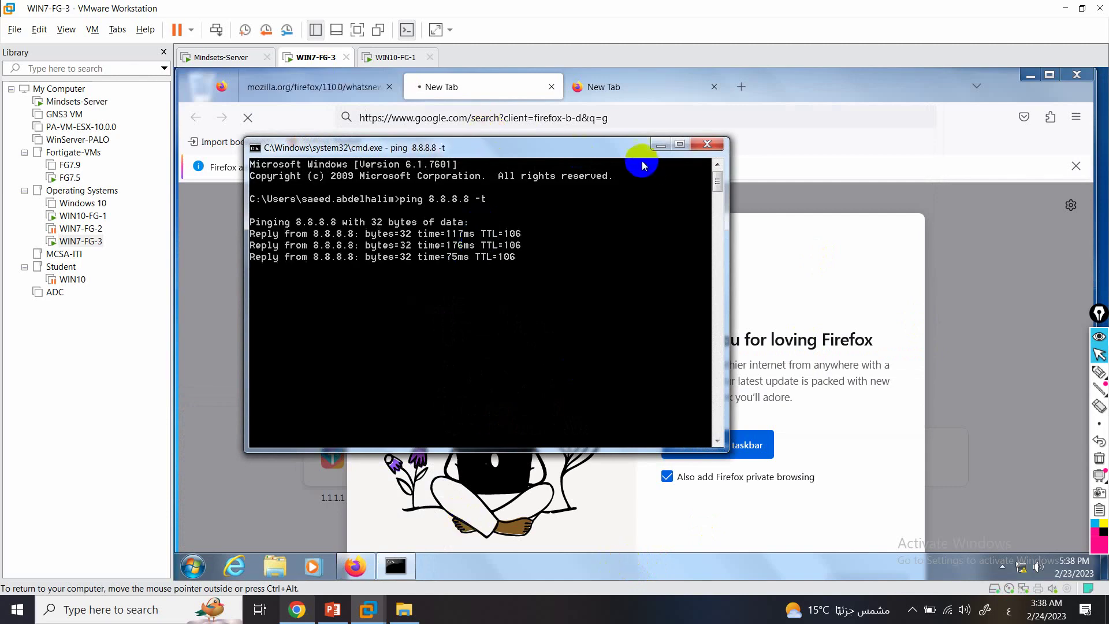
{"action": "left_click", "coordinate": [660, 145]}
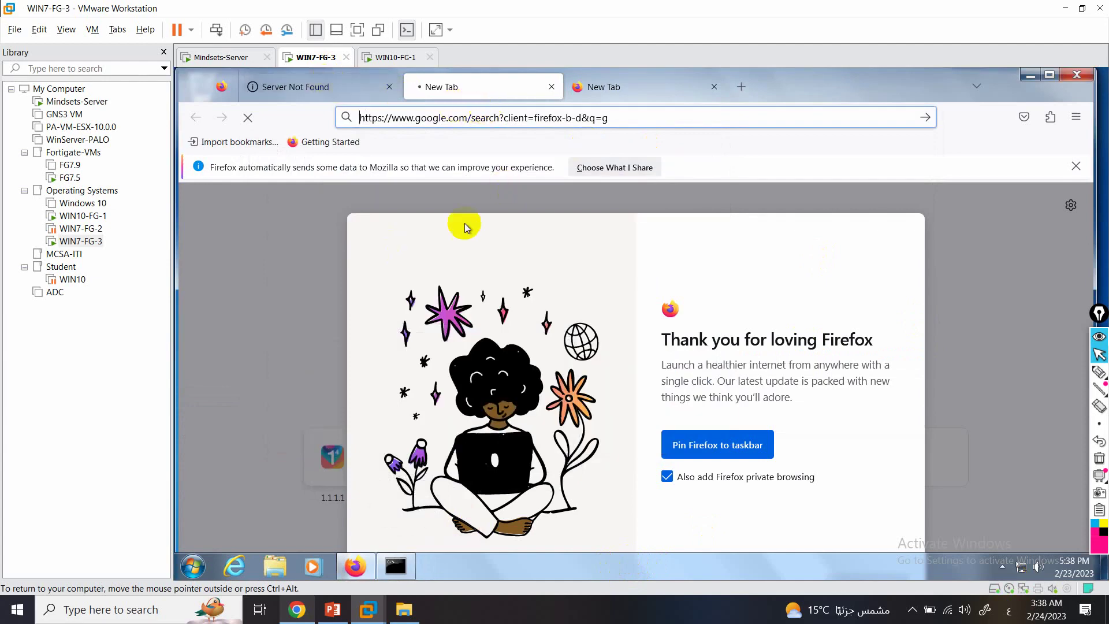
{"action": "left_click", "coordinate": [304, 618]}
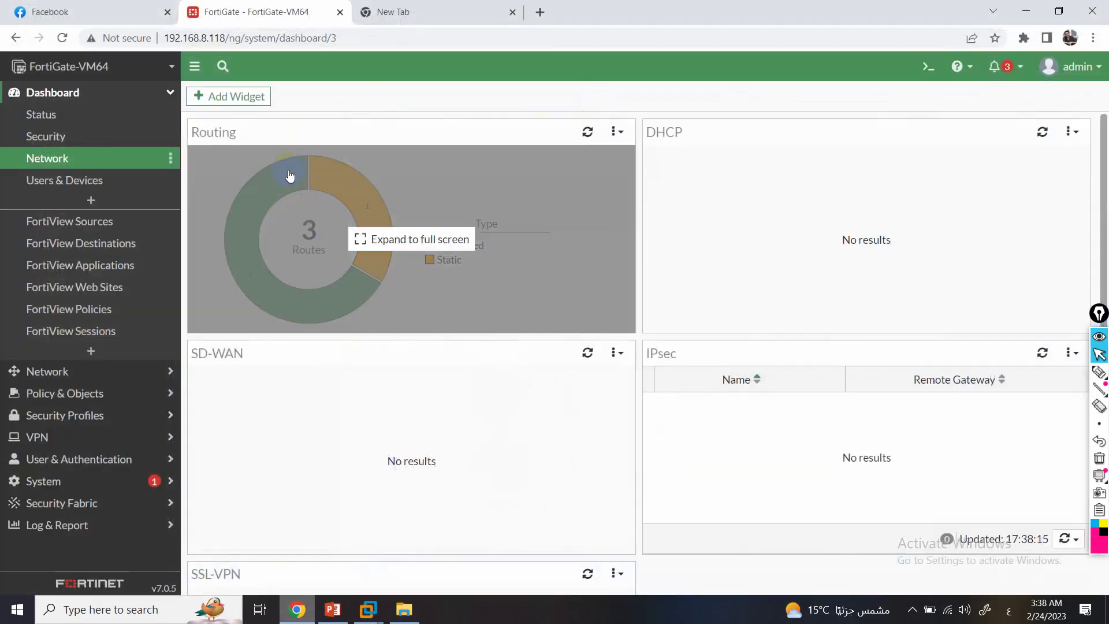
Expand Firewall Users to see the FSSO user at 10.0.0.20 in IT-LDAP with 1.20 kB.
{"action": "left_click", "coordinate": [63, 180]}
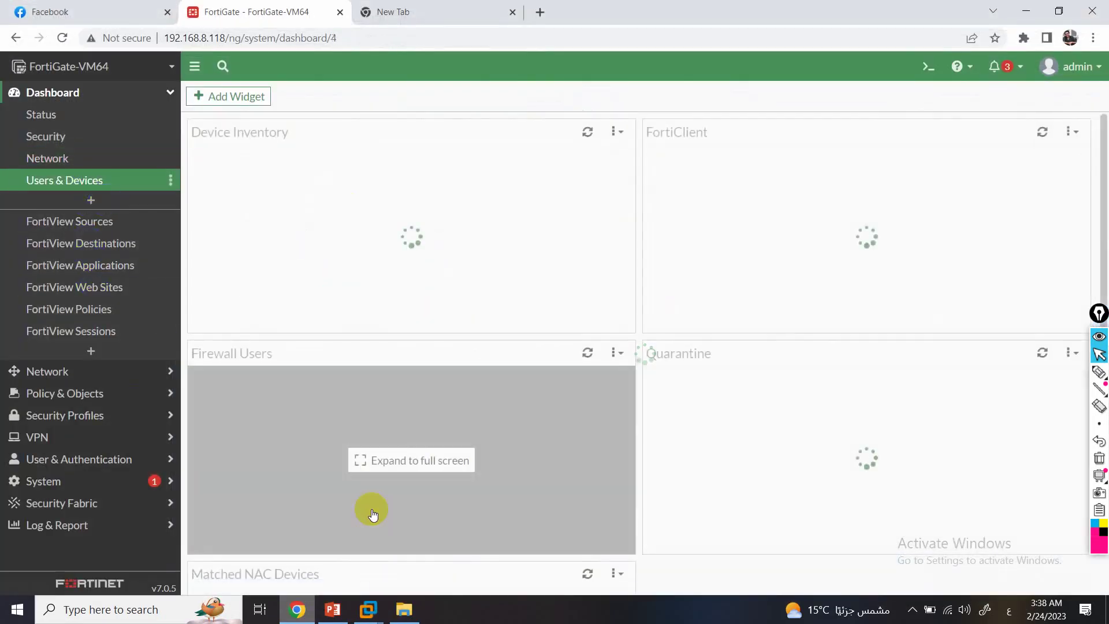
{"action": "left_click", "coordinate": [269, 459]}
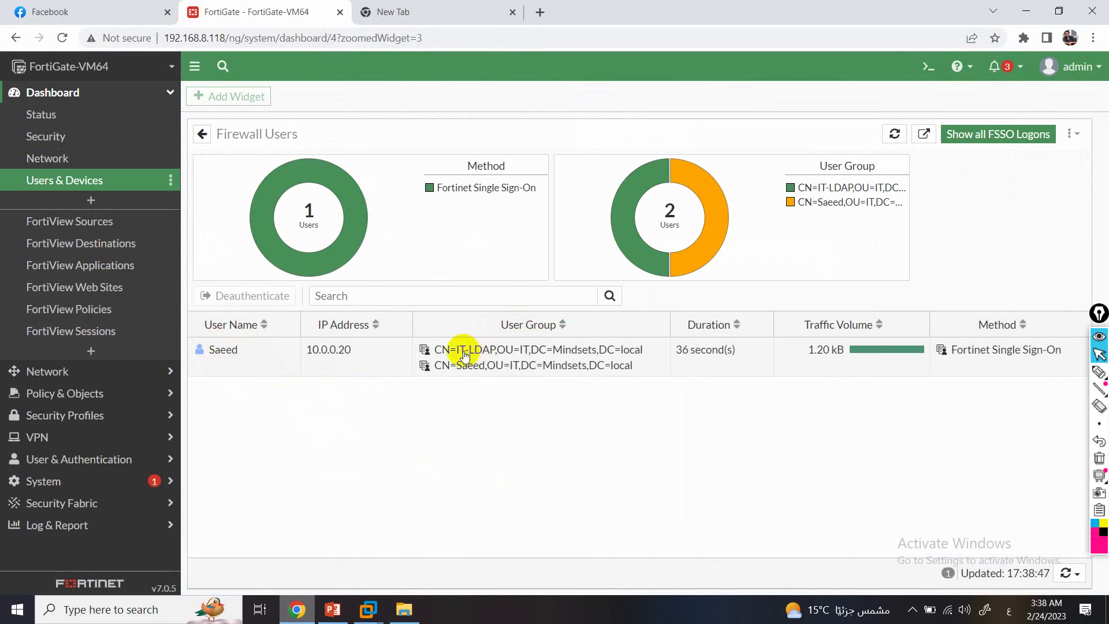
{"action": "mouse_move", "coordinate": [464, 355]}
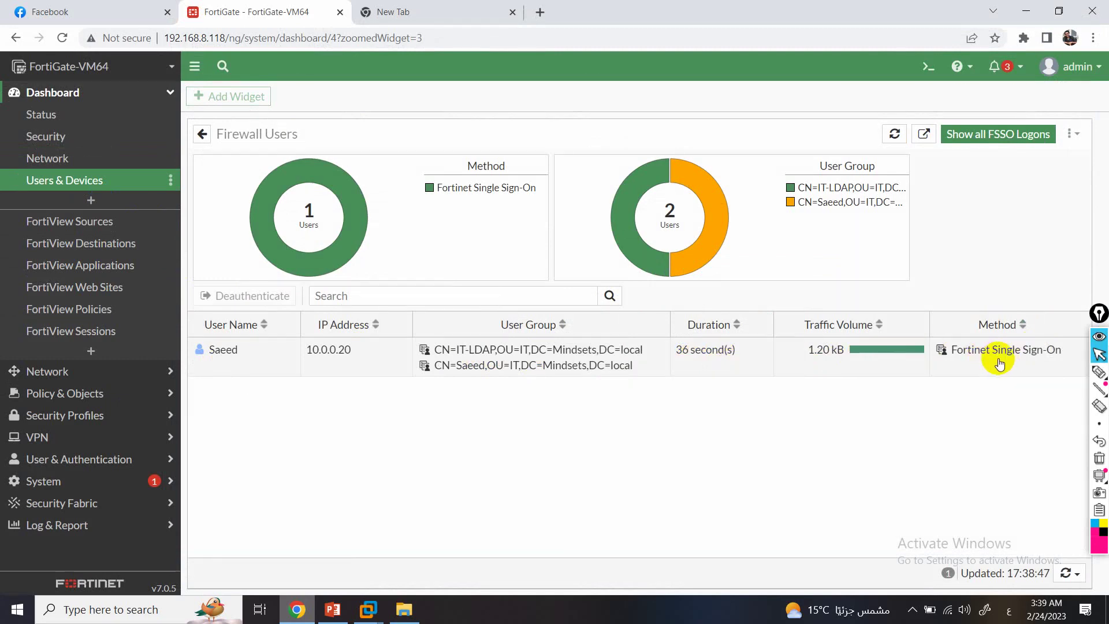
{"action": "left_click", "coordinate": [98, 231]}
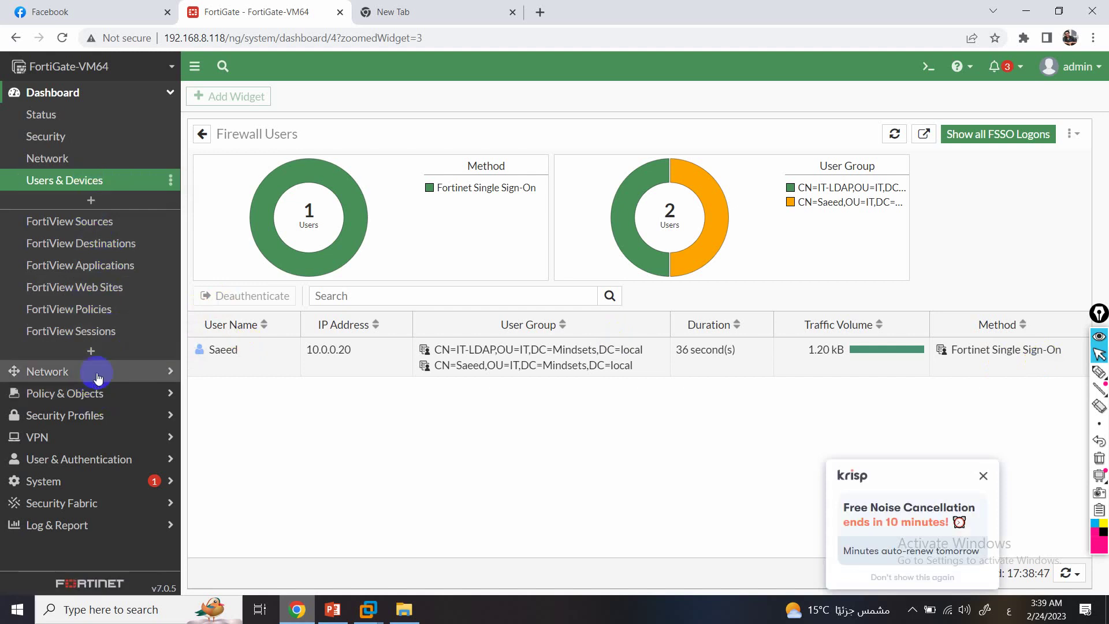
{"action": "left_click", "coordinate": [96, 392]}
Select the TEST policy in the Firewall Policy list, showing its FSSO sources and 5.16 kB traffic.
{"action": "left_click", "coordinate": [75, 165]}
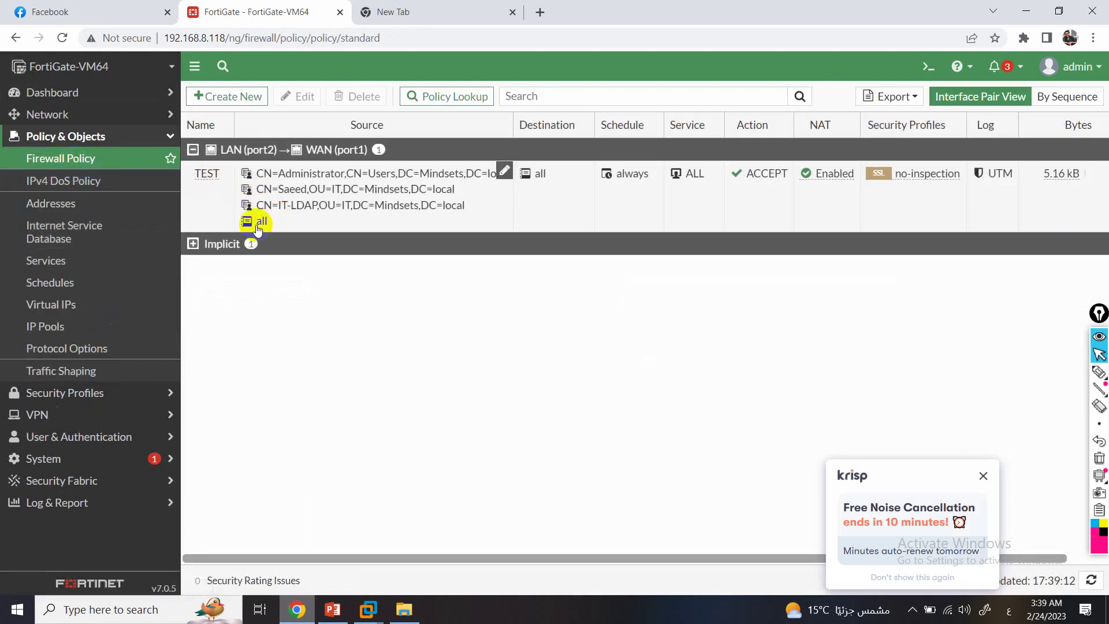
{"action": "mouse_move", "coordinate": [264, 223]}
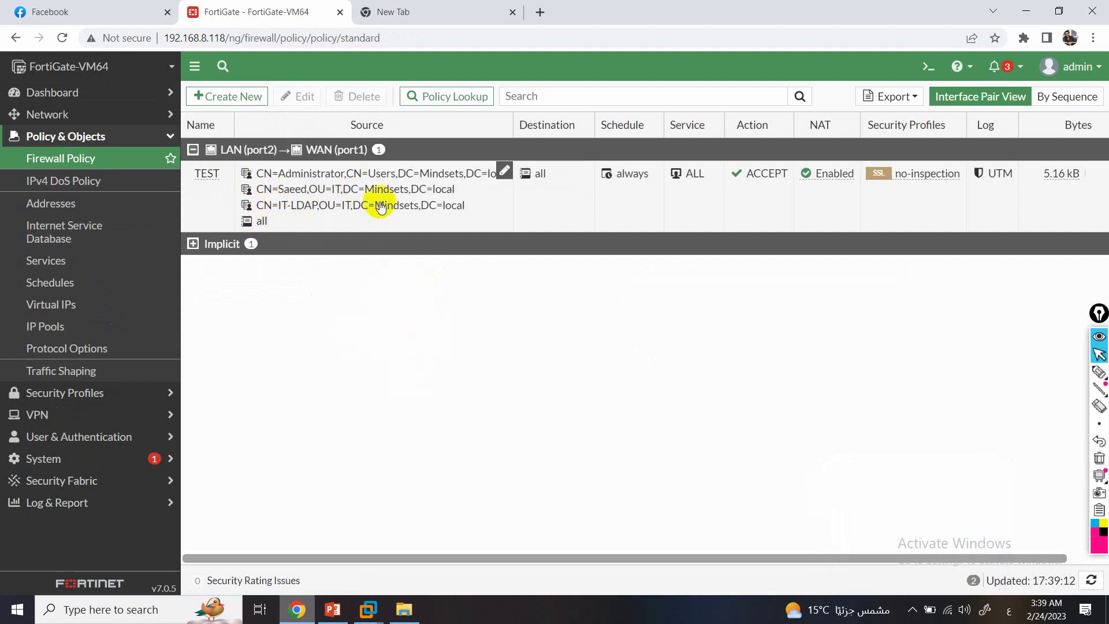
{"action": "mouse_move", "coordinate": [291, 206]}
{"action": "left_click", "coordinate": [276, 196]}
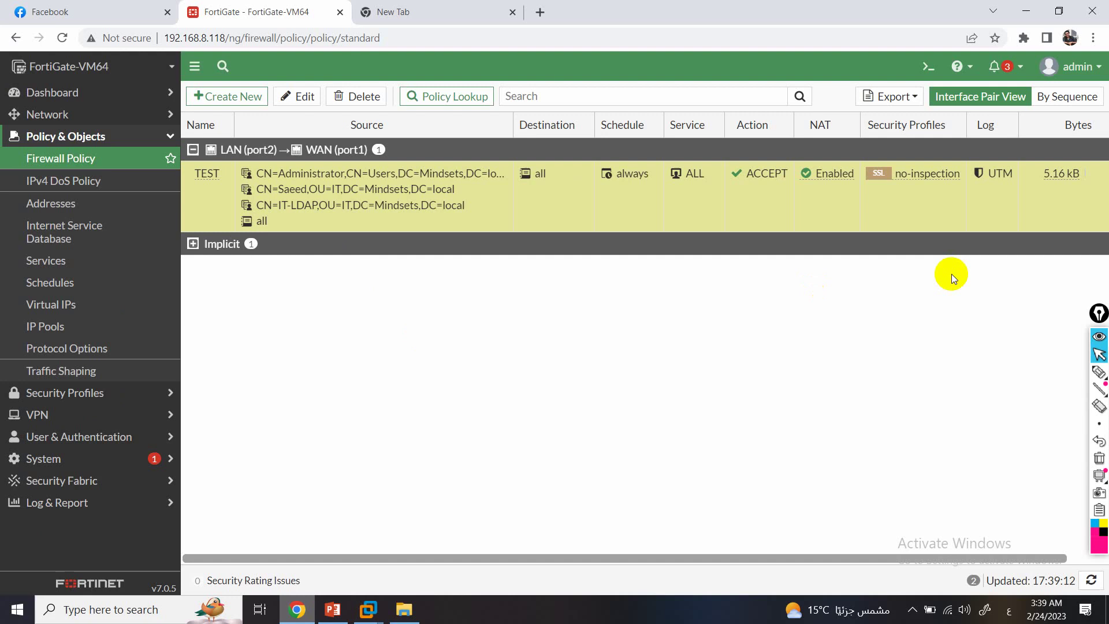
{"action": "left_click", "coordinate": [1099, 371]}
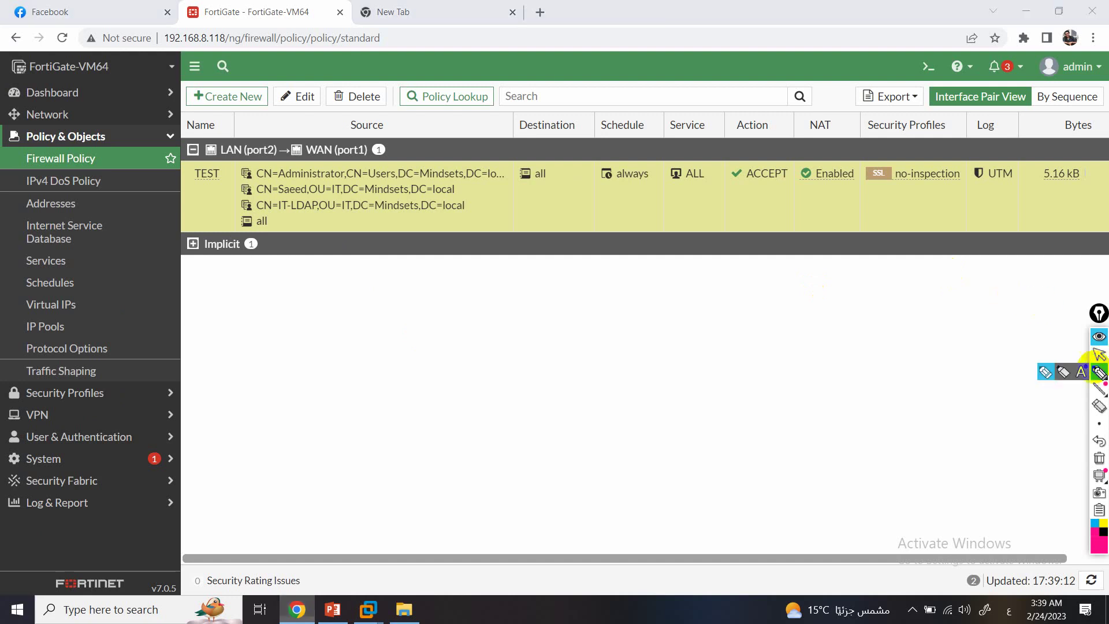
{"action": "left_click", "coordinate": [240, 188]}
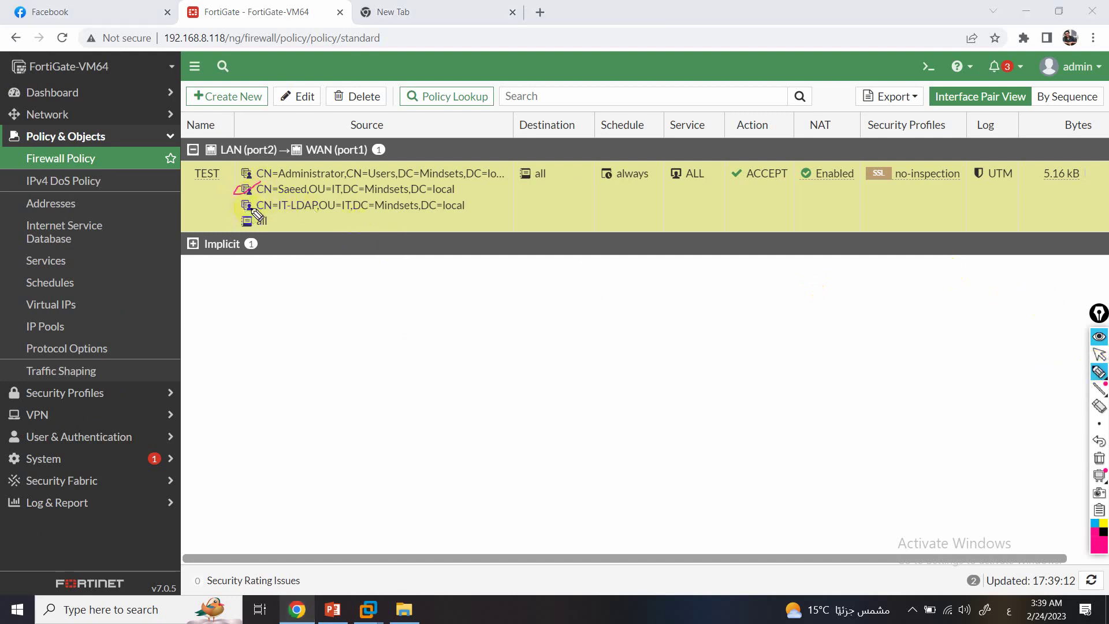